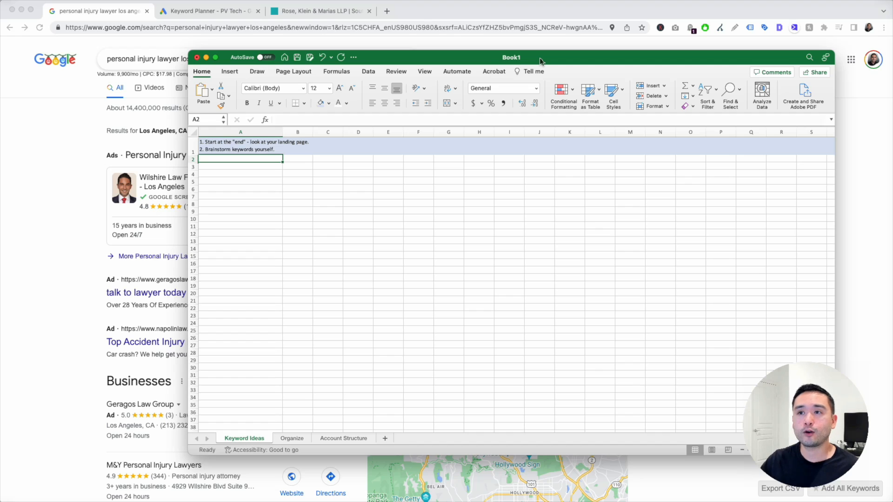
# - Bring the Google results for 'personal injury lawyer los angeles' in front of Excel
pyautogui.click(473, 17)
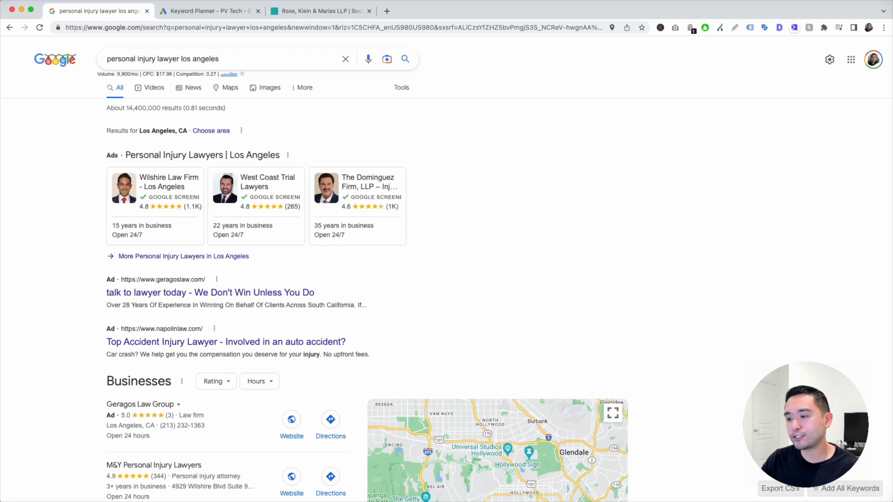
# - Enter 'personal injury lawyer los angeles', 'workers compensation lawyer in los angeles' and 'works comp attorney in los angeles' in A2:A4
pyautogui.click(547, 501)
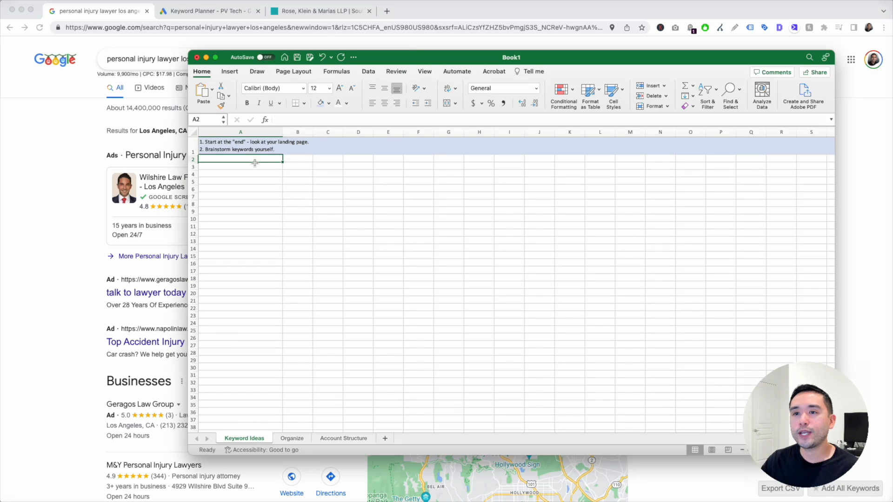
pyautogui.moveTo(380, 58); pyautogui.dragTo(446, 102)
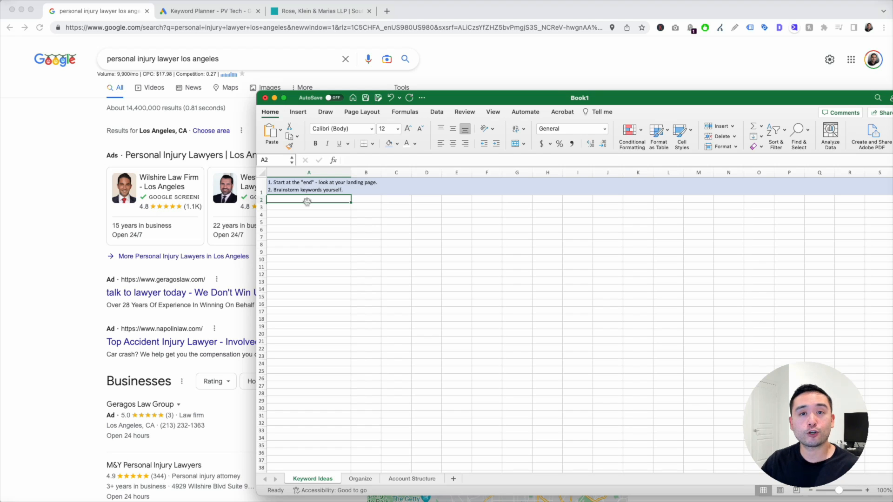
pyautogui.write('personal injury lawyer los angeles')
pyautogui.press('Return')
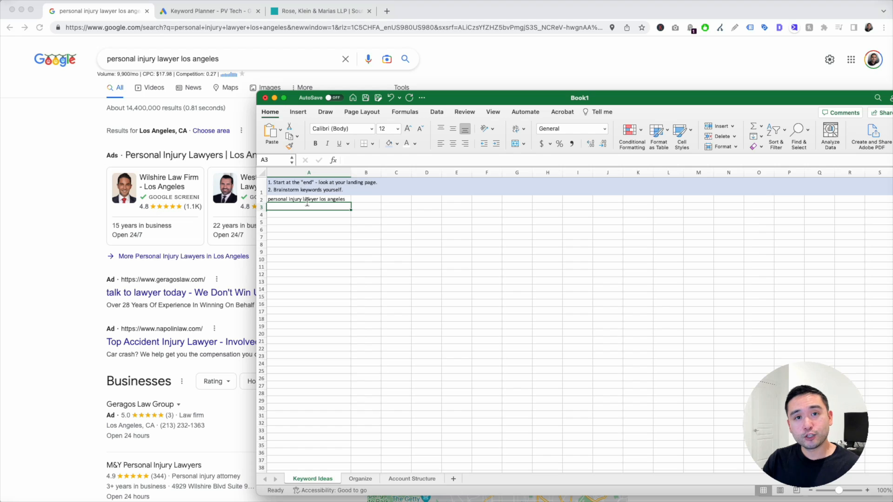
pyautogui.write('workers compensation lawyer in los angeles')
pyautogui.press('Return')
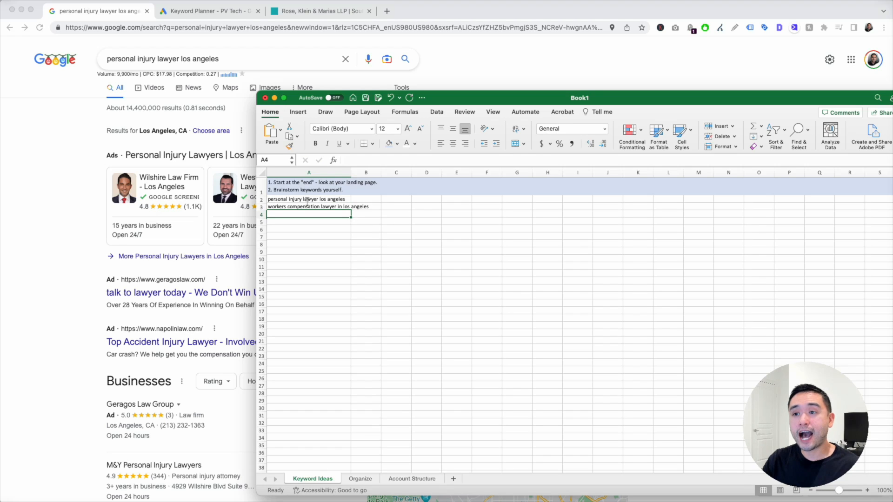
pyautogui.write('works comp attorney in los angeles')
pyautogui.press('Return')
pyautogui.moveTo(308, 201); pyautogui.dragTo(315, 335)
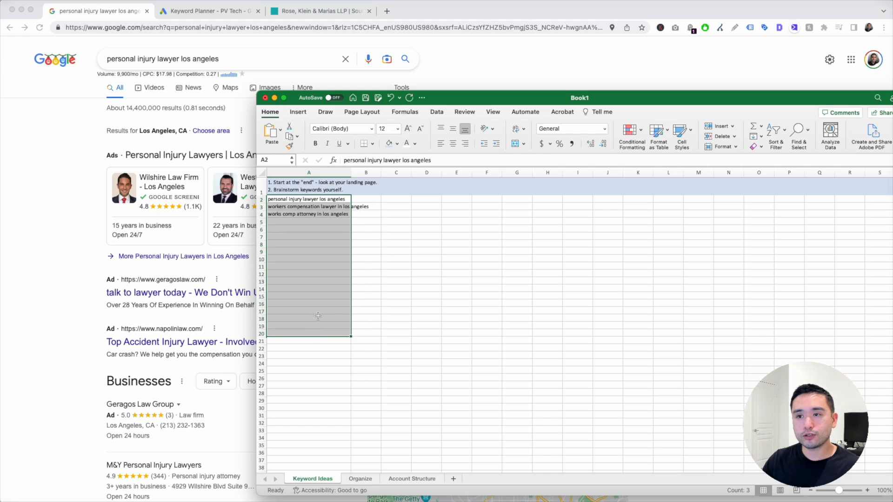
pyautogui.click(333, 222)
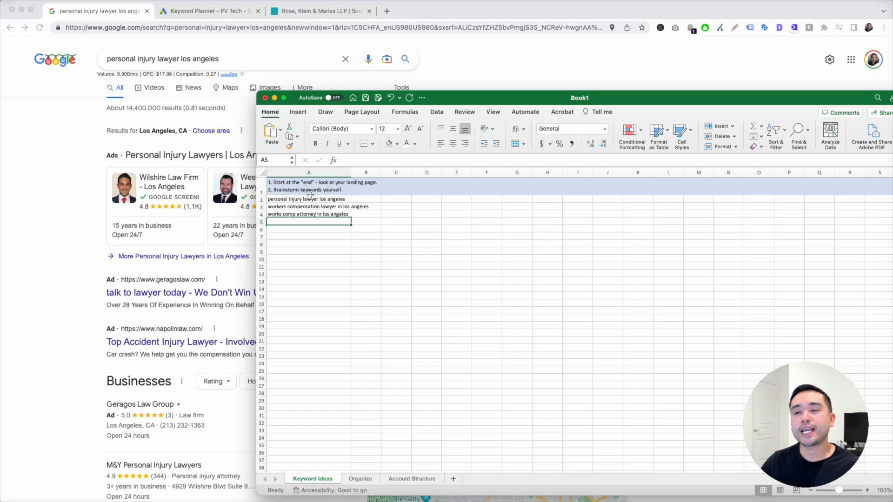
# - Open the law firm's Practice Areas > Workers Compensation page
pyautogui.click(487, 67)
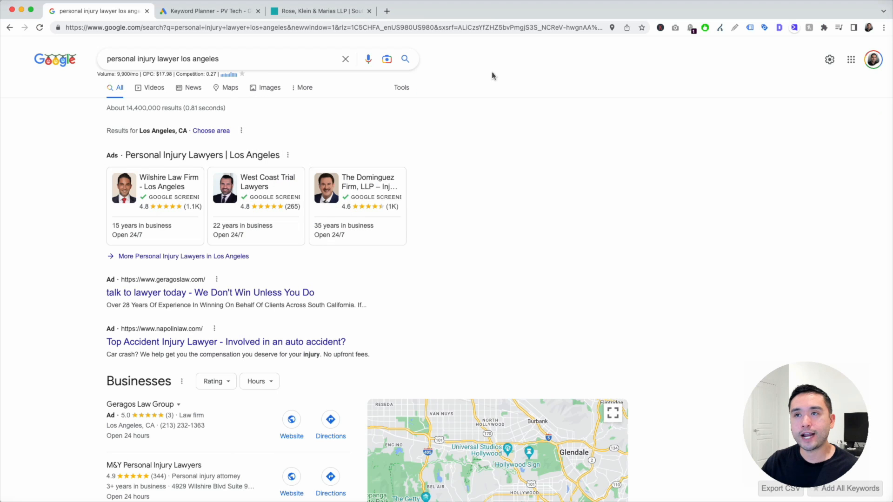
pyautogui.click(323, 12)
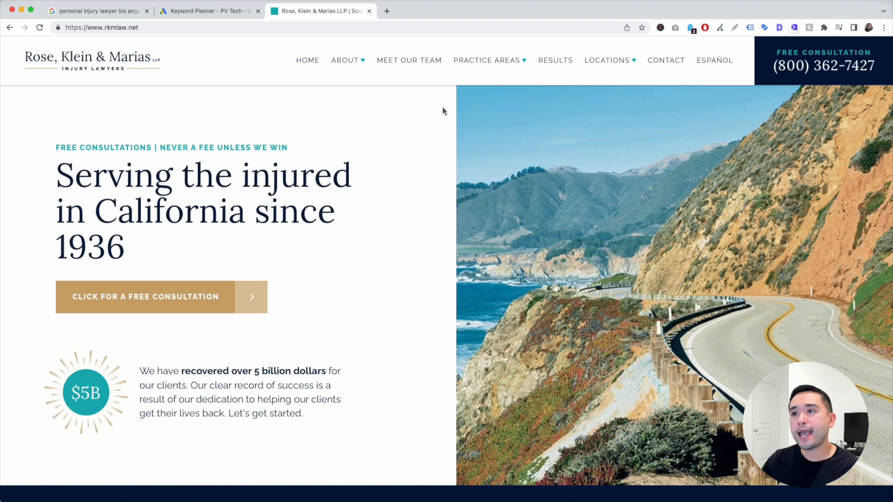
pyautogui.moveTo(487, 65)
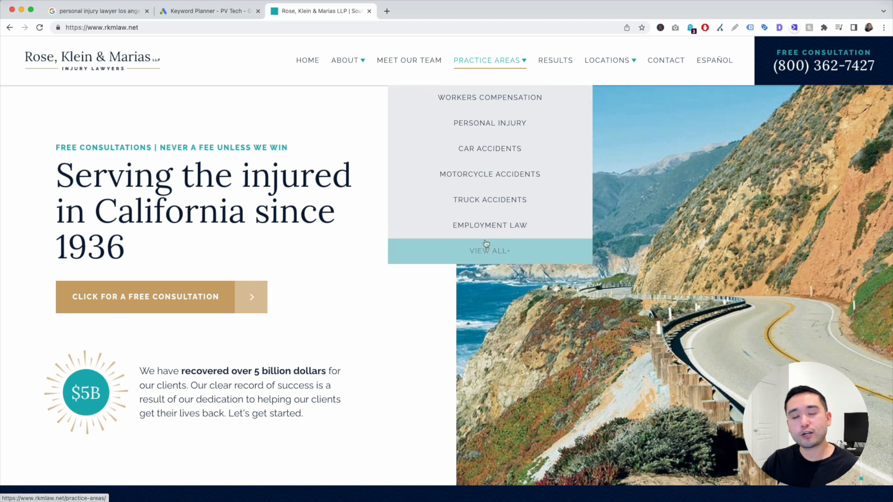
pyautogui.click(481, 102)
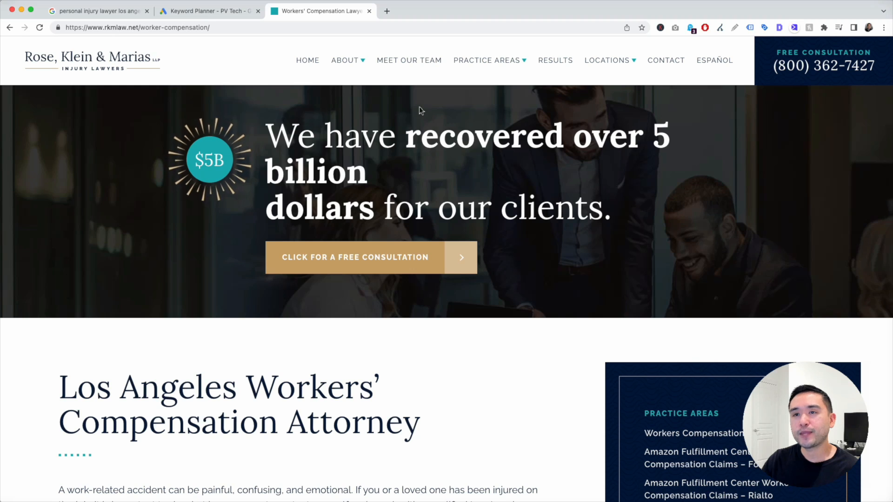
# - Scroll through the page and bring up the Keywords Everywhere tool list
pyautogui.scroll(-5, 419, 110)
pyautogui.scroll(-2, 313, 203)
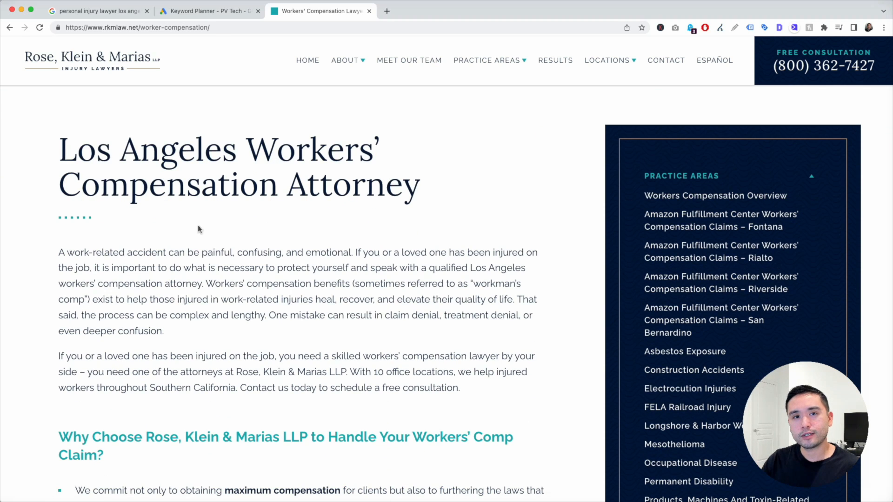
pyautogui.scroll(-1, 198, 226)
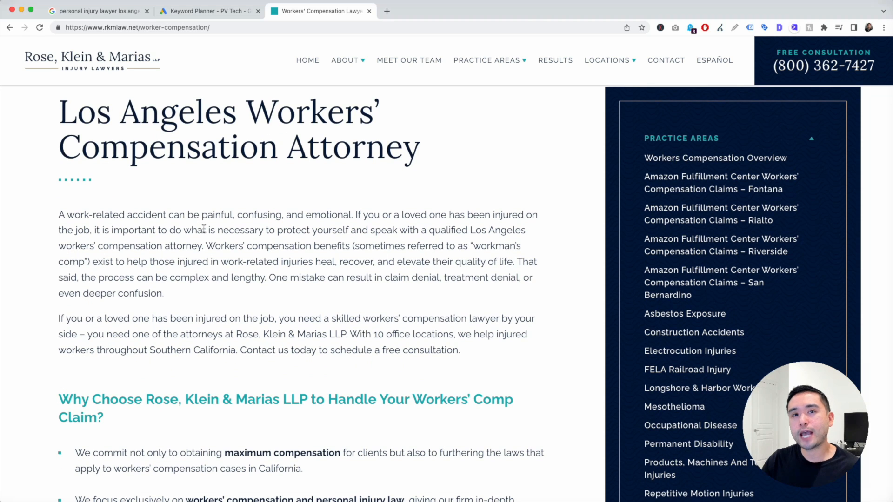
pyautogui.scroll(7, 211, 227)
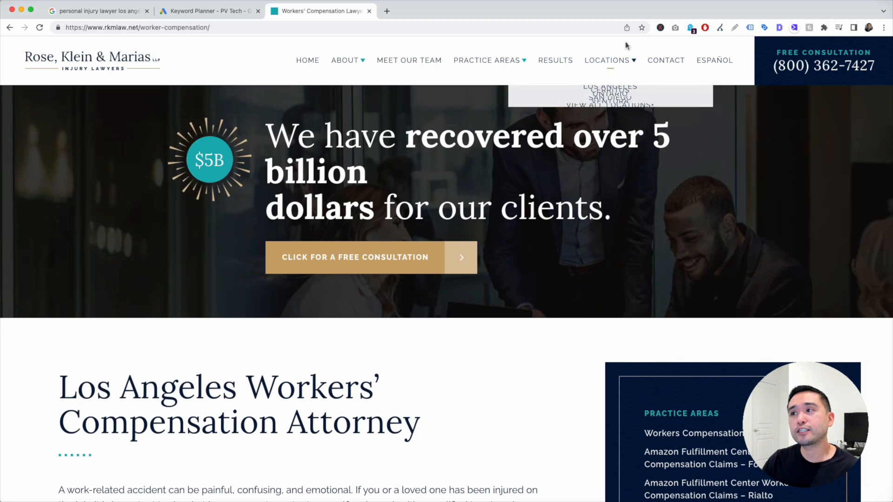
pyautogui.click(660, 28)
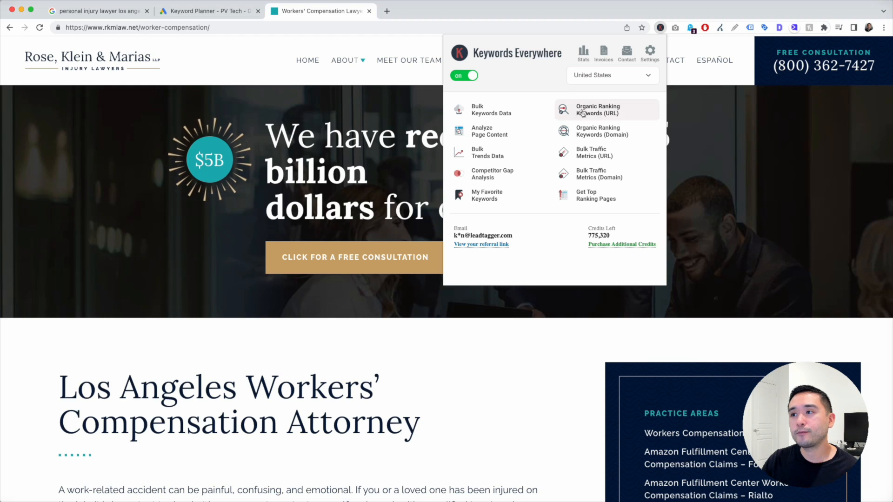
# - Run Organic Ranking Keywords (URL) for the page and select 'workers compensation attorney' in the results
pyautogui.click(606, 114)
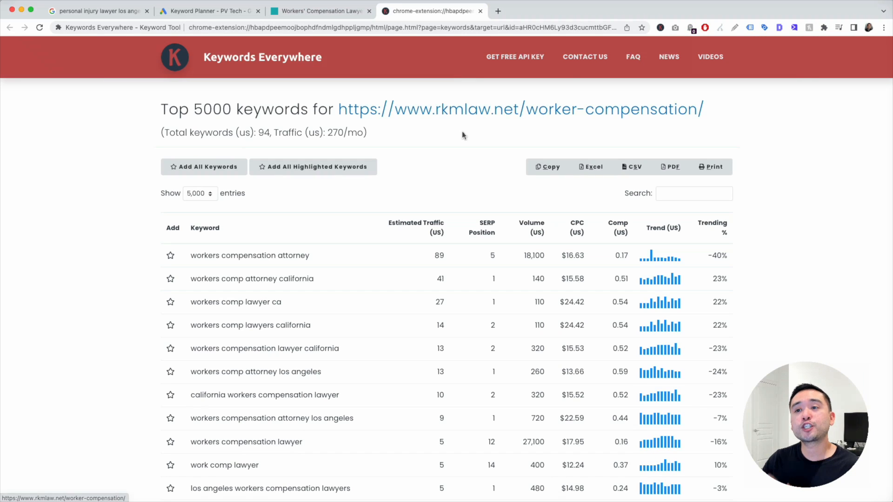
pyautogui.scroll(-3, 367, 170)
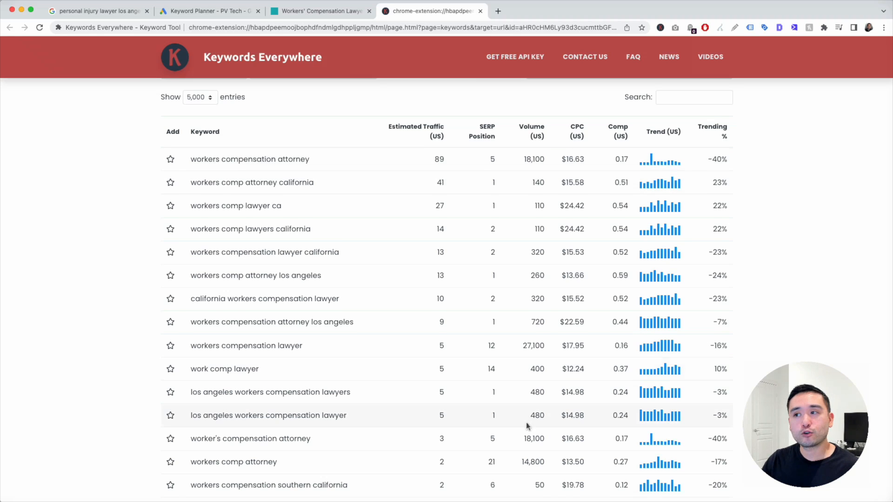
pyautogui.scroll(1, 528, 418)
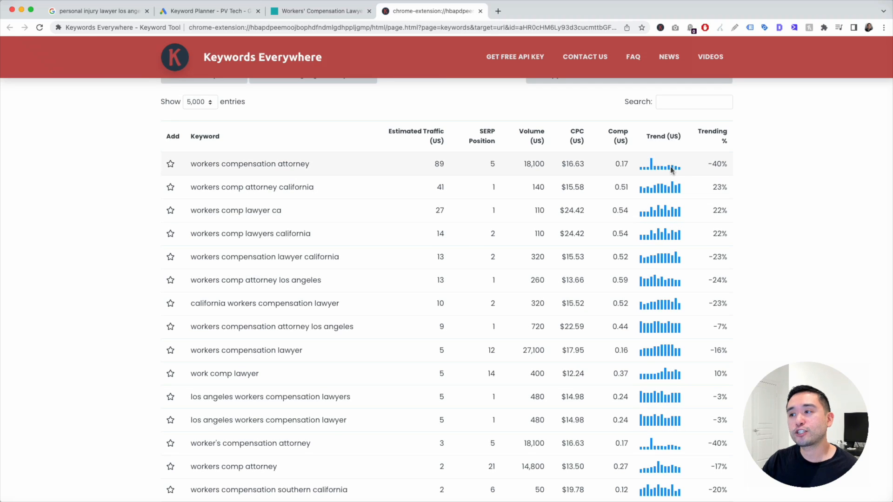
pyautogui.moveTo(723, 150)
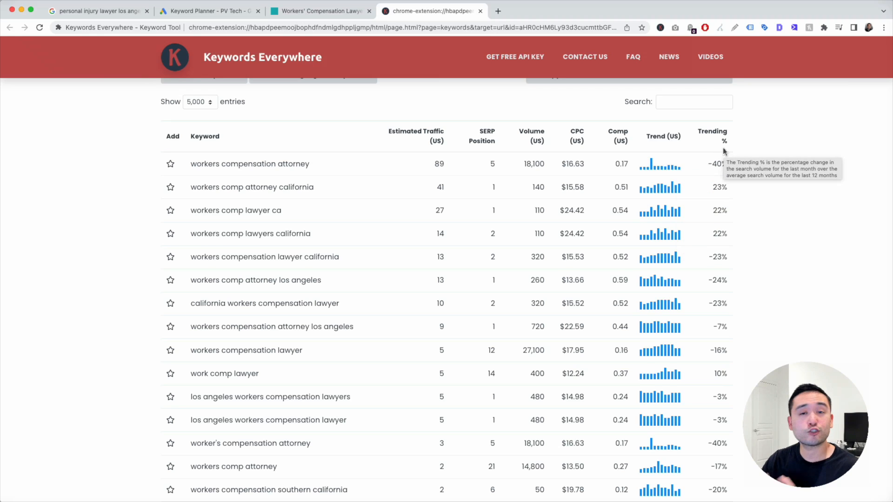
pyautogui.scroll(3, 490, 325)
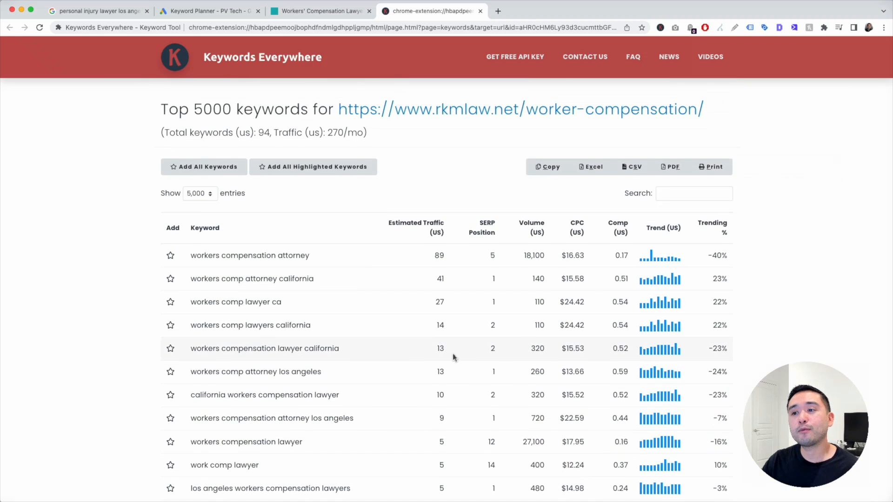
pyautogui.scroll(-3, 454, 356)
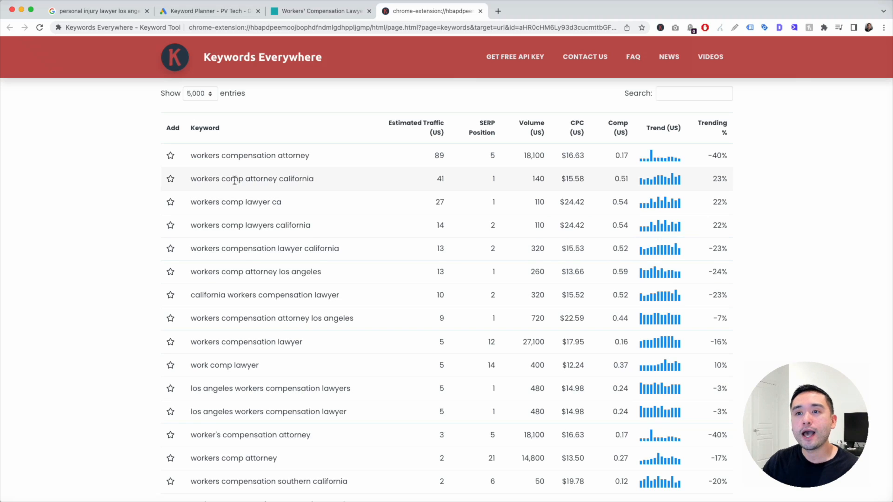
pyautogui.scroll(1, 249, 318)
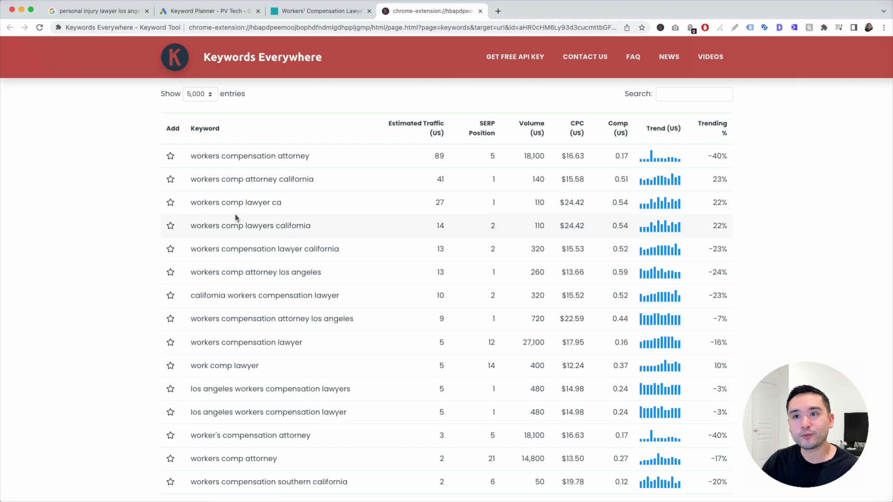
pyautogui.moveTo(192, 157); pyautogui.dragTo(313, 158)
pyautogui.press('super+c')
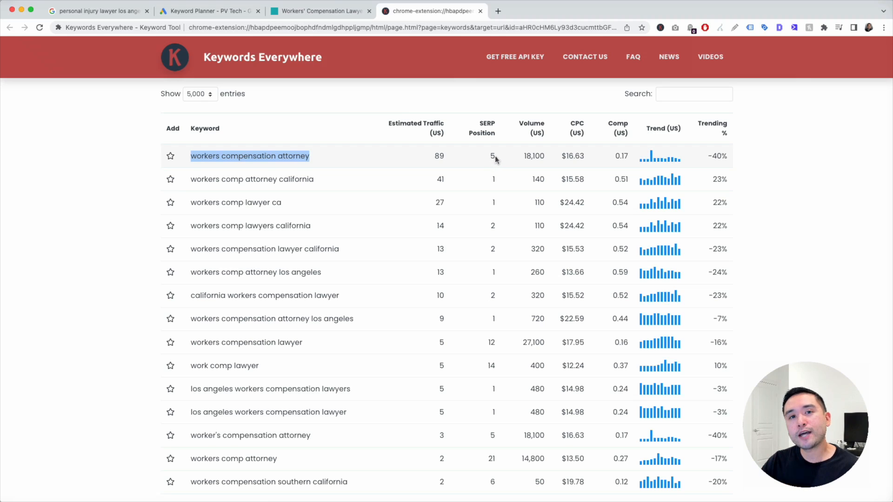
pyautogui.scroll(-1, 493, 353)
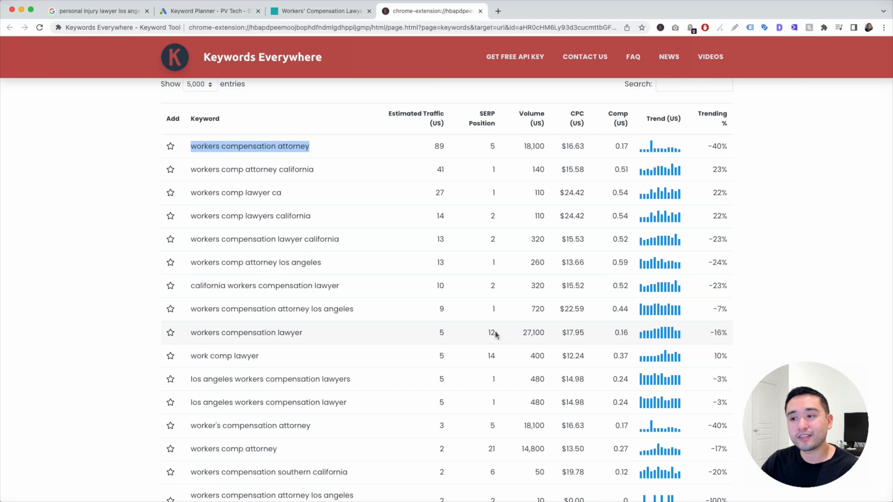
pyautogui.moveTo(495, 335); pyautogui.dragTo(186, 336)
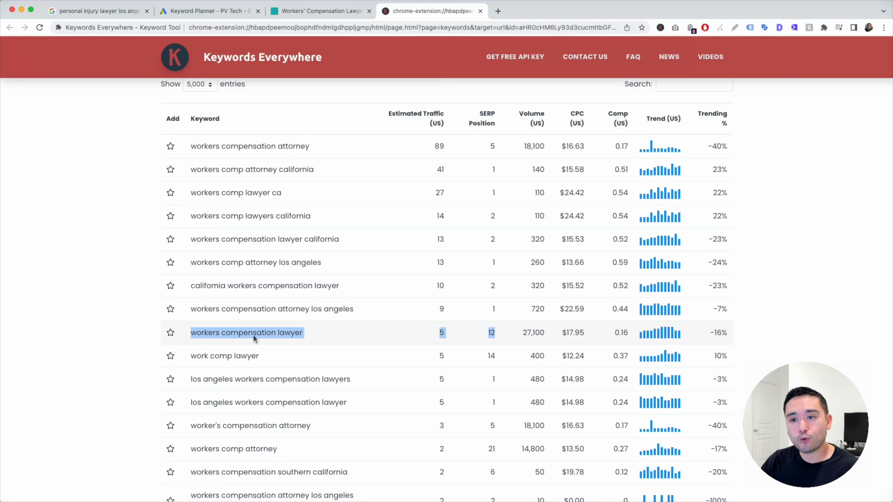
pyautogui.click(316, 338)
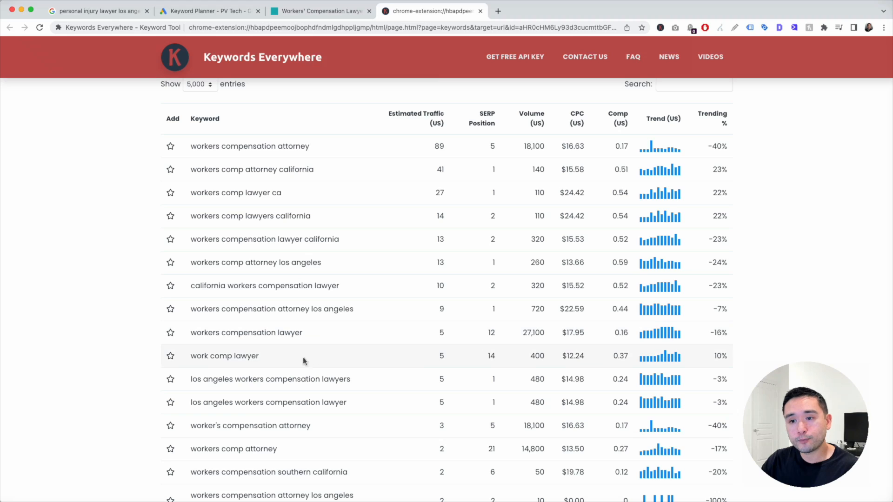
pyautogui.moveTo(261, 357); pyautogui.dragTo(189, 357)
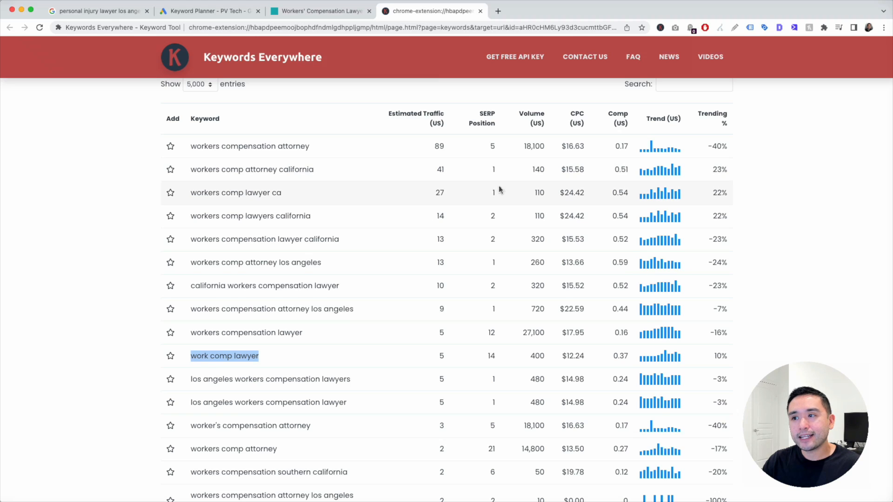
pyautogui.moveTo(436, 191); pyautogui.dragTo(505, 217)
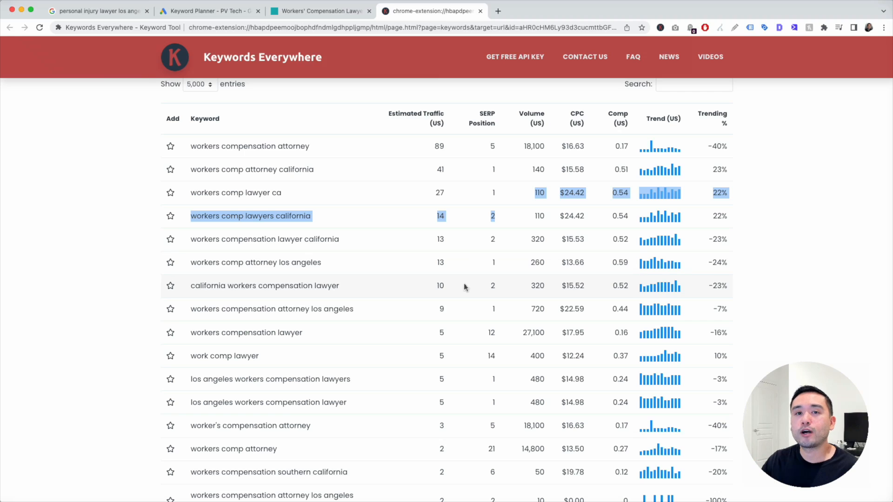
# - Paste 'workers compensation attorney' into cell A5 of the Keyword Ideas sheet
pyautogui.press('super+Tab')
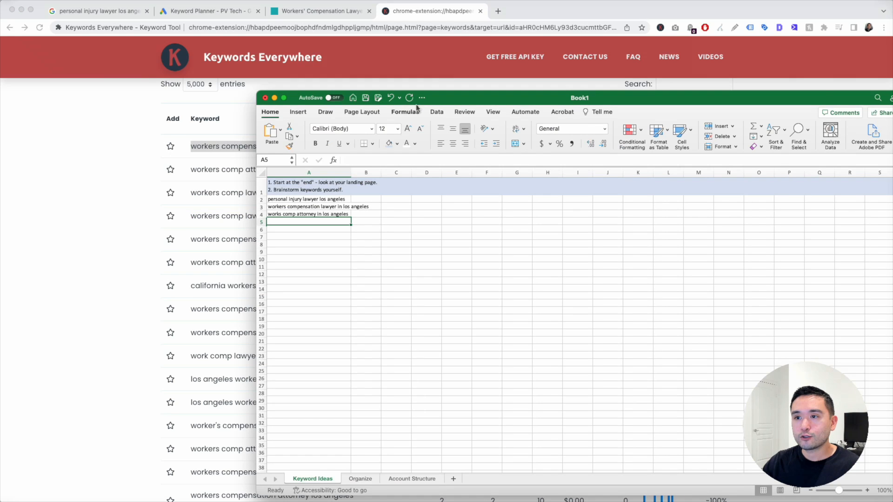
pyautogui.moveTo(460, 97); pyautogui.dragTo(361, 85)
pyautogui.press('super+v')
pyautogui.press('Return')
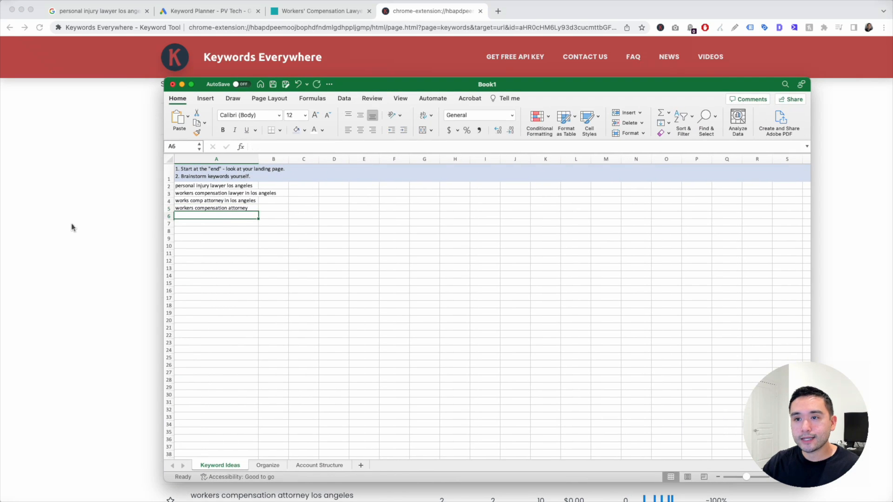
# - Select and copy the nine keywords in A2:A10, then return to Keyword Planner
pyautogui.press('super+Tab')
pyautogui.scroll(-5, 263, 264)
pyautogui.press('super+Tab')
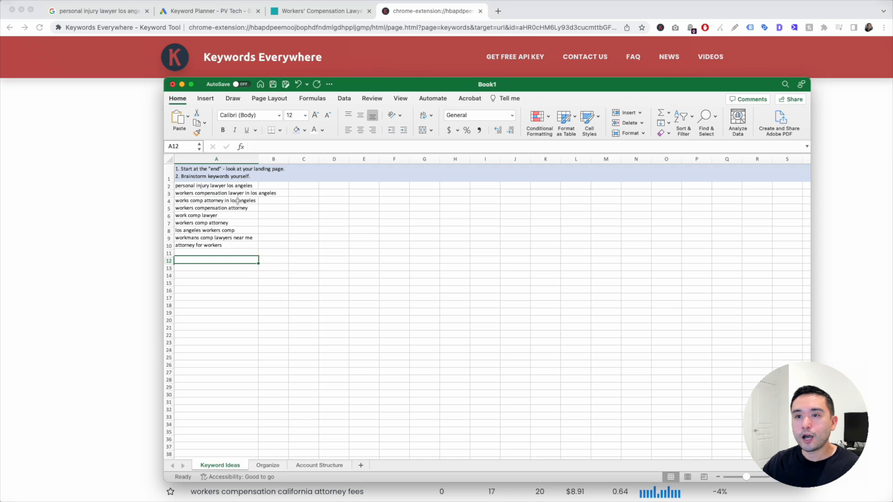
pyautogui.moveTo(240, 185); pyautogui.dragTo(229, 255)
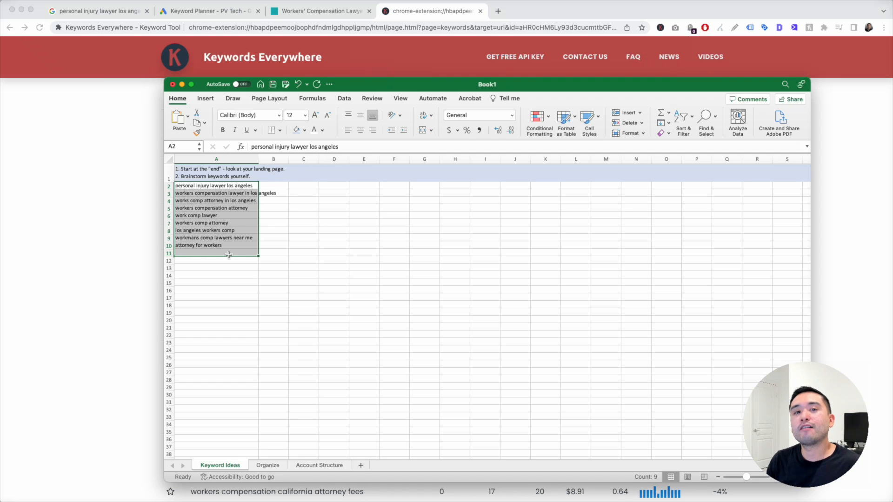
pyautogui.click(226, 13)
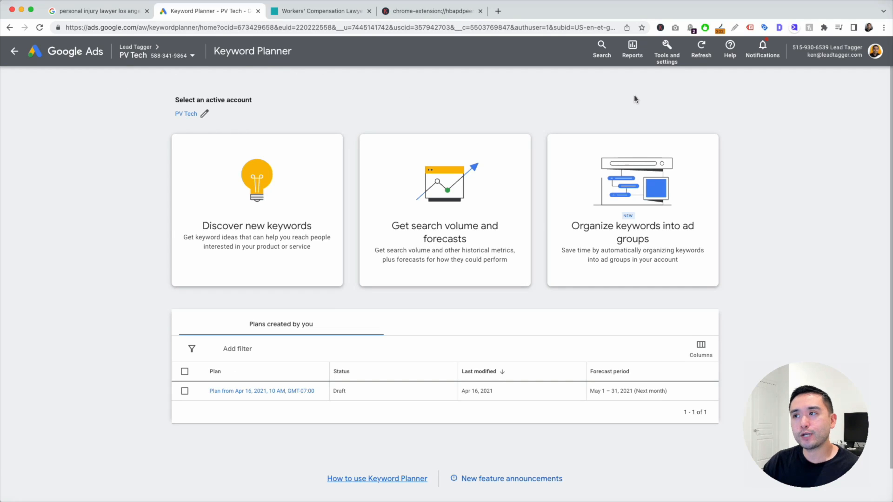
# - Start Discover new keywords in Keyword Planner with the nine copied keywords as seeds
pyautogui.click(672, 50)
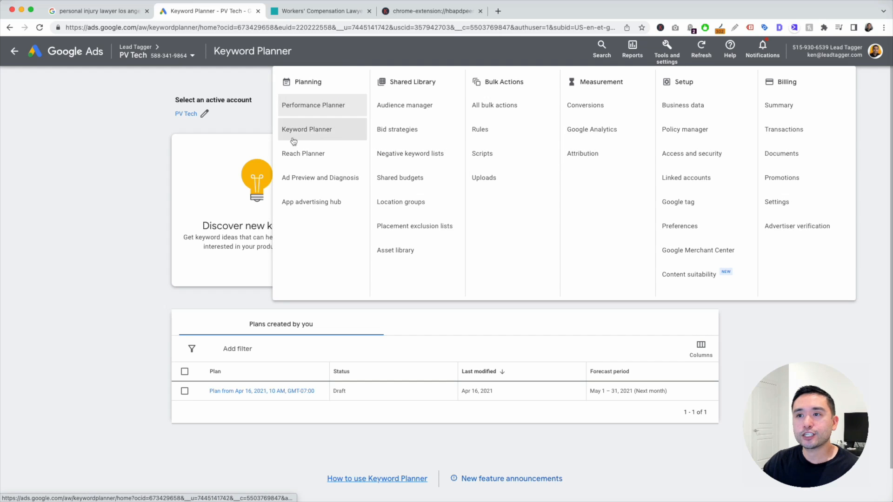
pyautogui.click(75, 143)
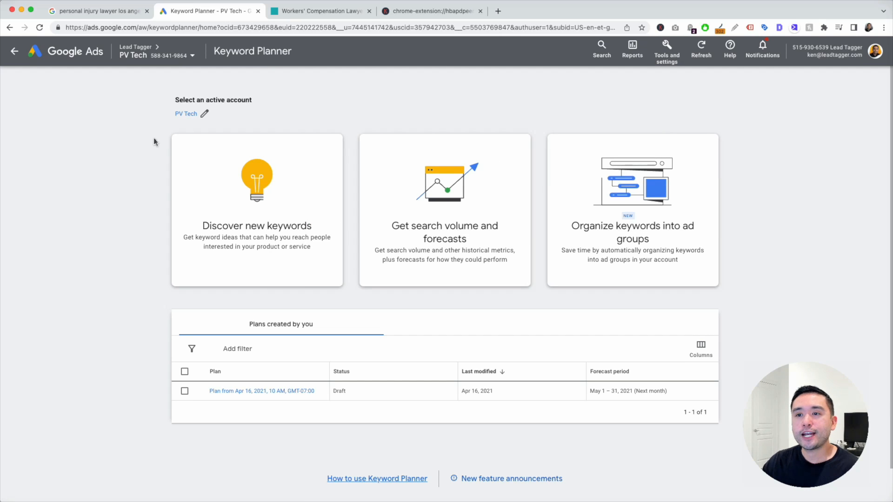
pyautogui.click(269, 226)
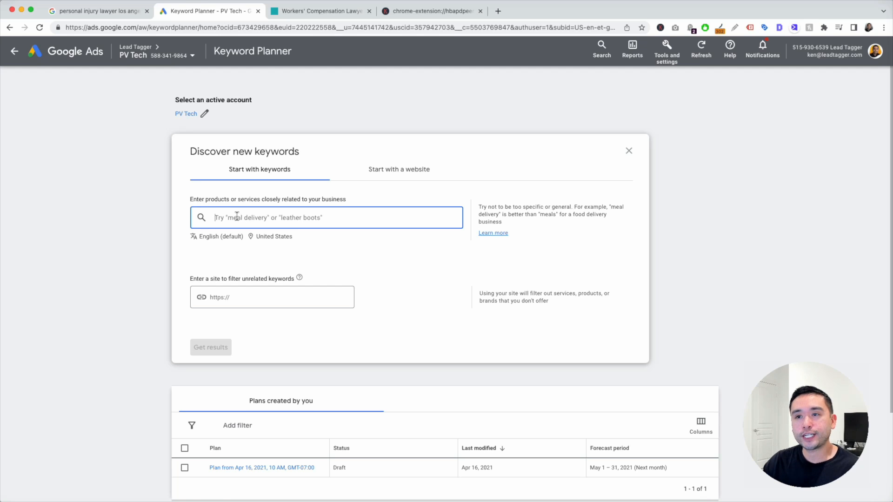
pyautogui.press('super+v')
pyautogui.scroll(-2, 261, 251)
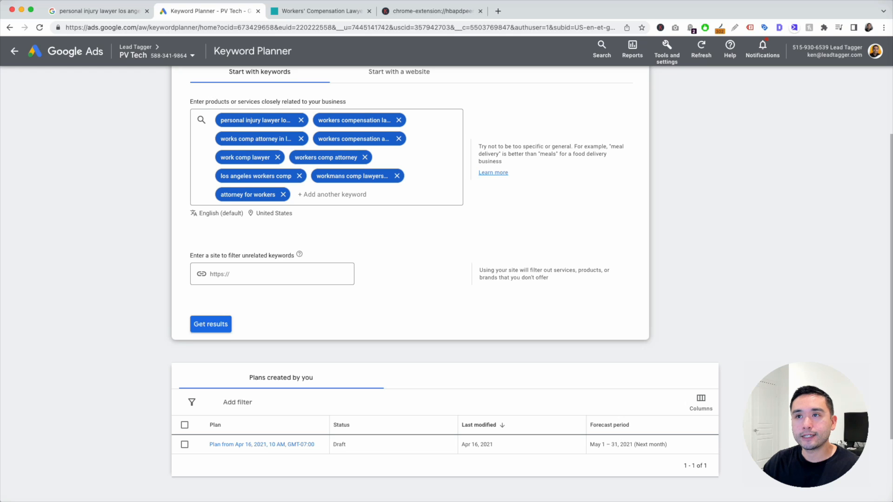
pyautogui.click(321, 12)
pyautogui.click(321, 27)
pyautogui.press('super+c')
pyautogui.click(208, 11)
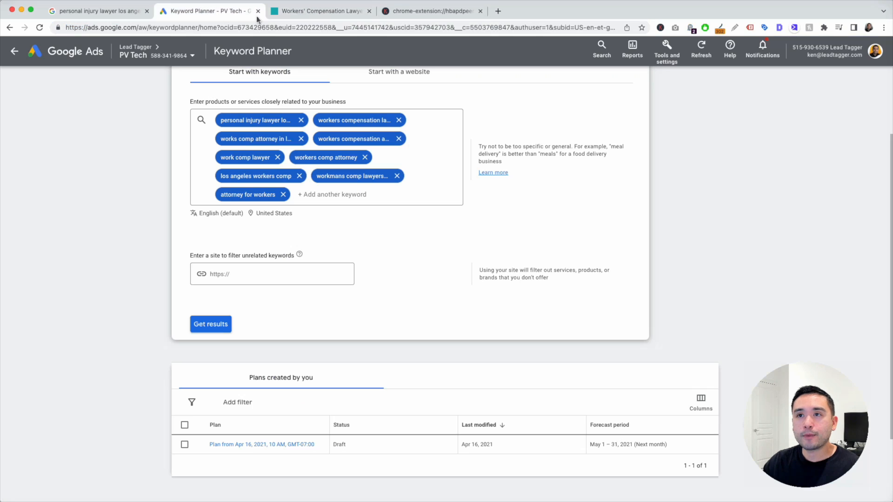
pyautogui.click(247, 264)
pyautogui.press('super+v')
pyautogui.scroll(-1, 148, 258)
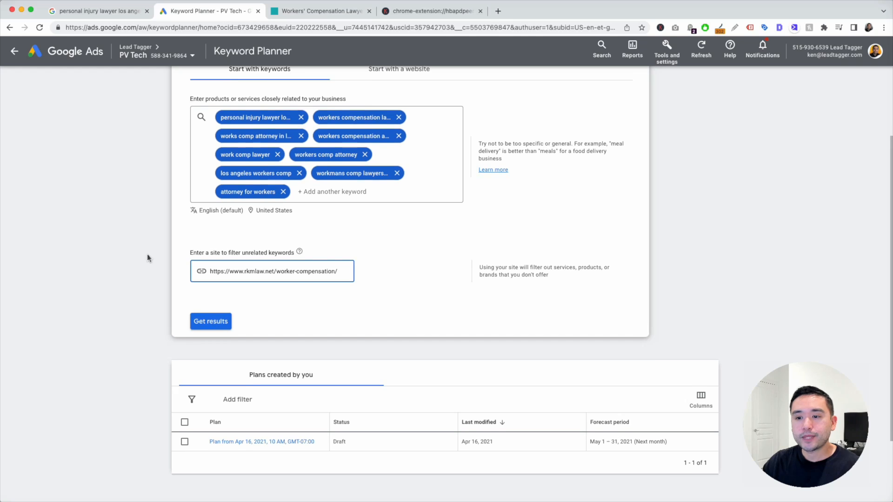
pyautogui.click(210, 322)
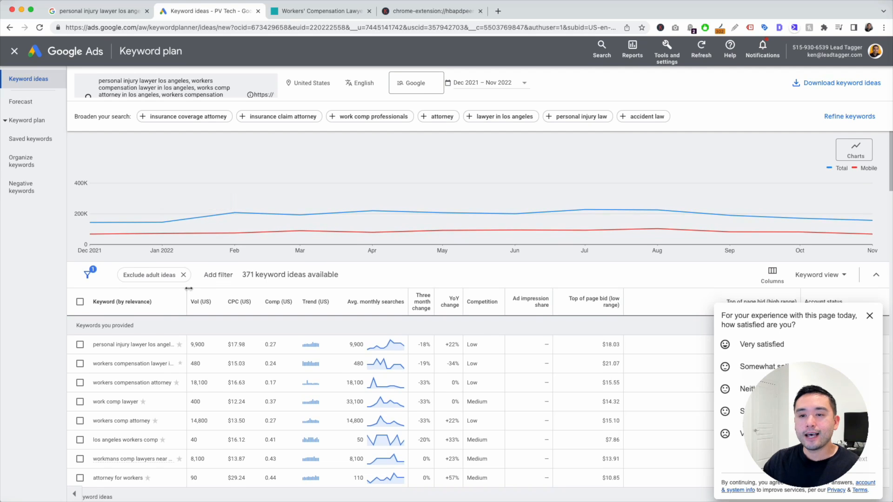
# - Replace United States with Los Angeles, California as the target location
pyautogui.scroll(-5, 141, 315)
pyautogui.scroll(5, 141, 315)
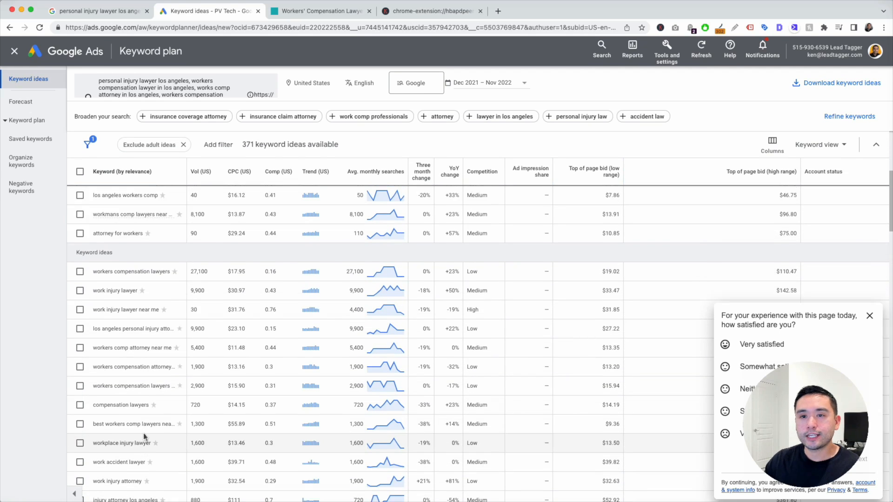
pyautogui.scroll(2, 166, 266)
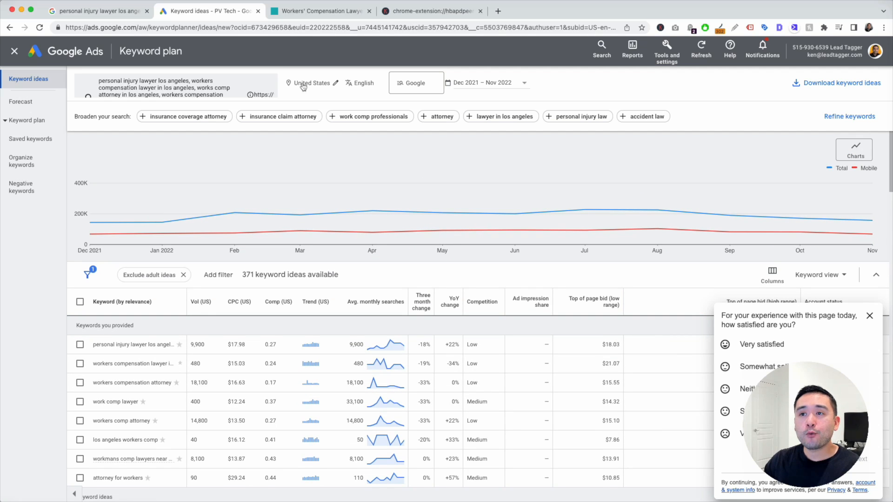
pyautogui.click(335, 85)
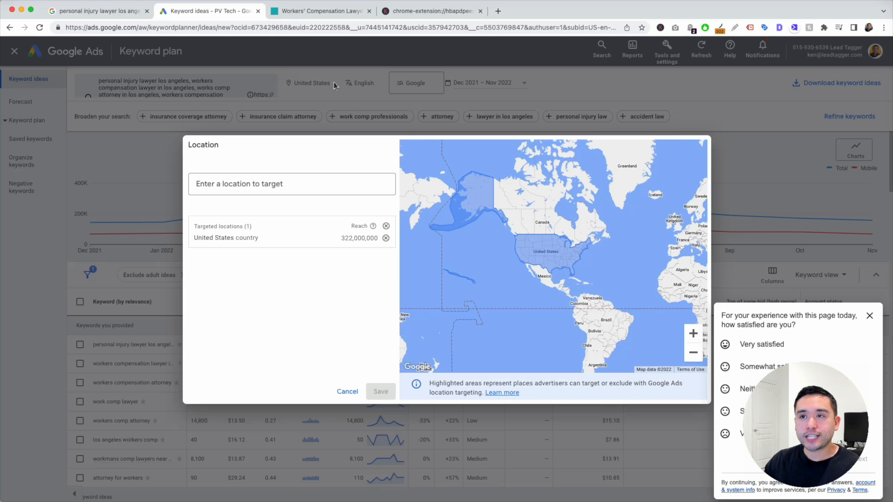
pyautogui.click(279, 179)
pyautogui.write('los angeles')
pyautogui.click(445, 217)
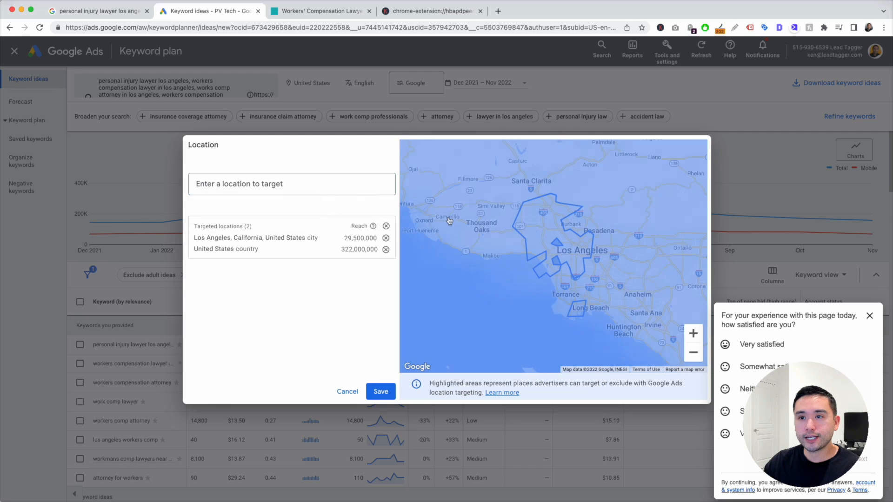
pyautogui.click(386, 250)
pyautogui.click(380, 391)
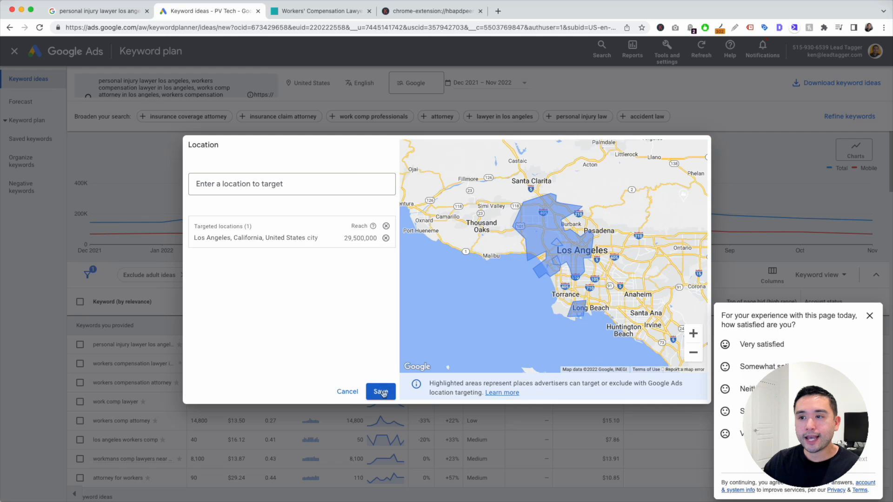
# - Review the 371 Los Angeles keyword ideas with the Keywords Everywhere panel open
pyautogui.scroll(-5, 195, 223)
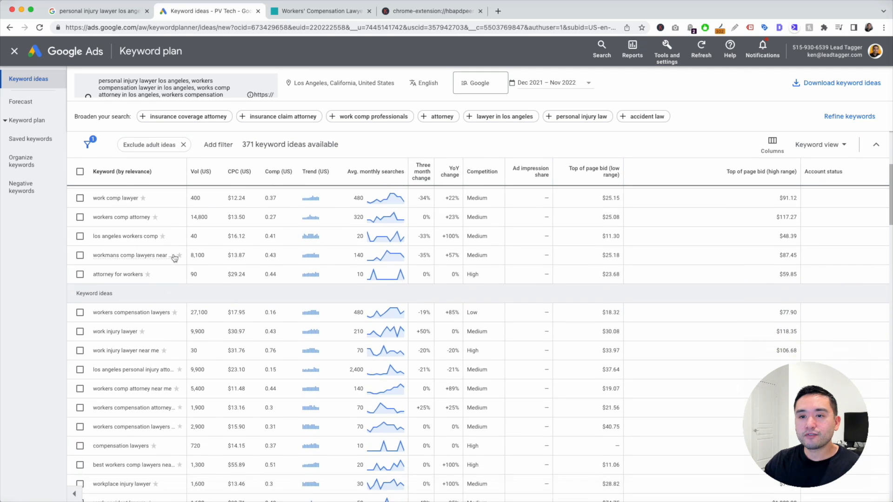
pyautogui.scroll(5, 179, 356)
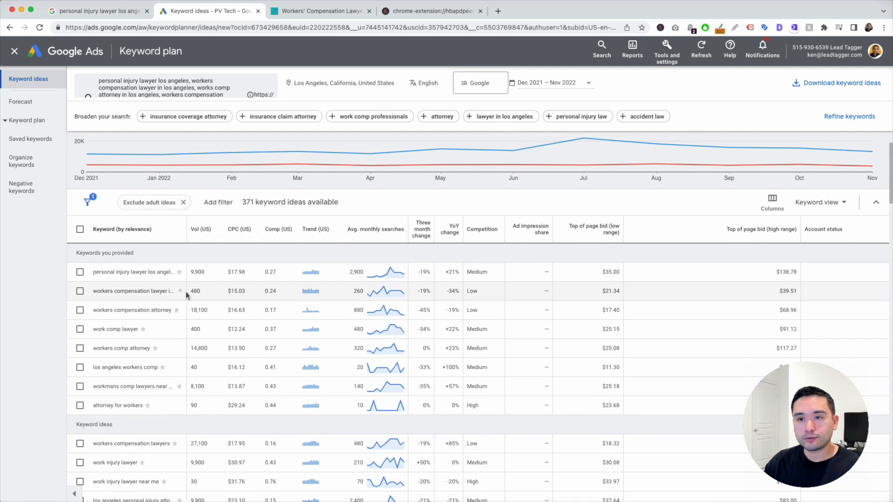
pyautogui.scroll(-2, 186, 292)
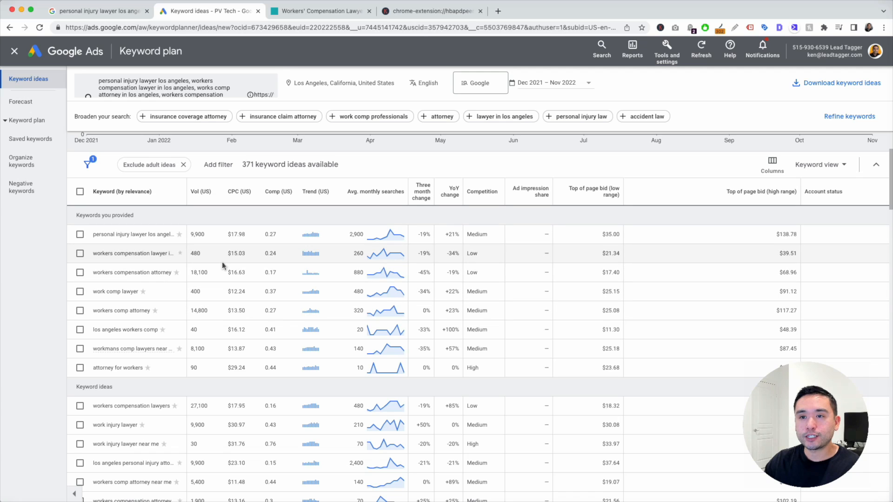
pyautogui.click(660, 28)
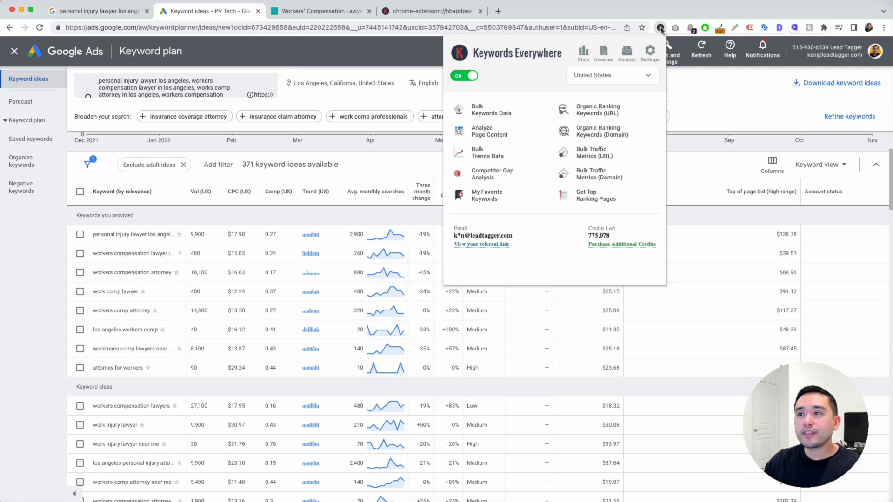
# - Close Keywords Everywhere and review the ideas' monthly searches, CPC and bid ranges
pyautogui.click(414, 54)
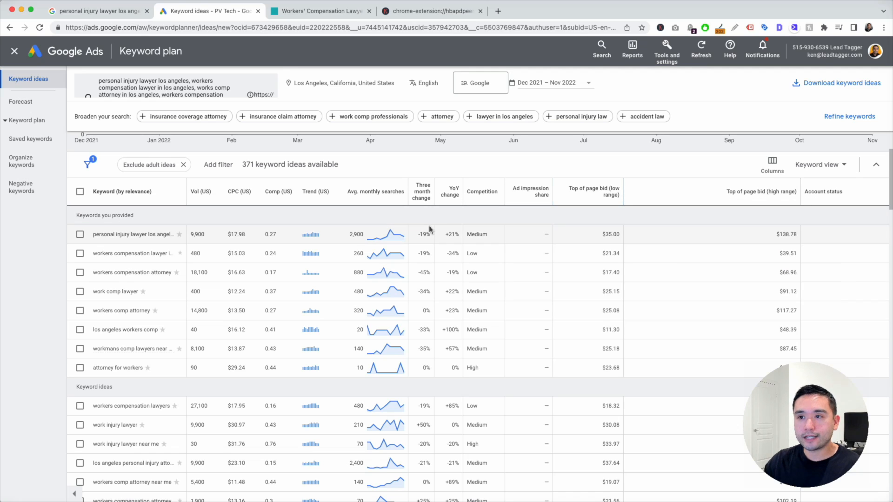
pyautogui.moveTo(356, 196)
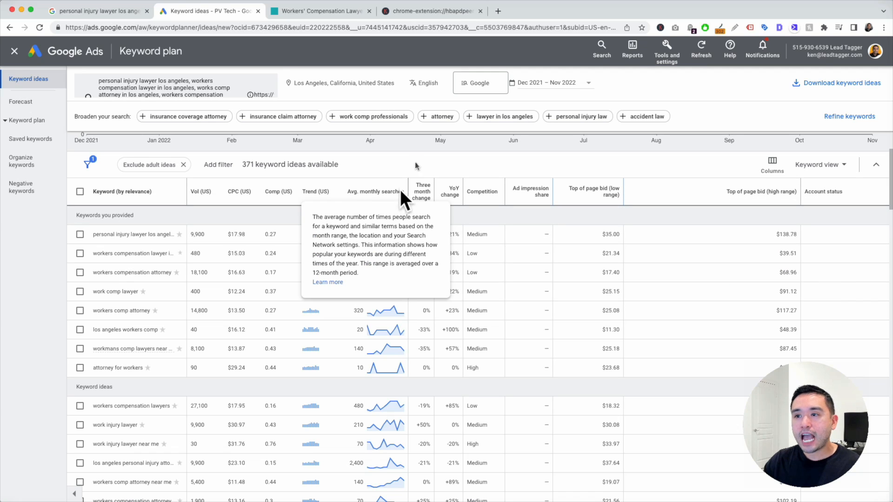
pyautogui.moveTo(399, 239)
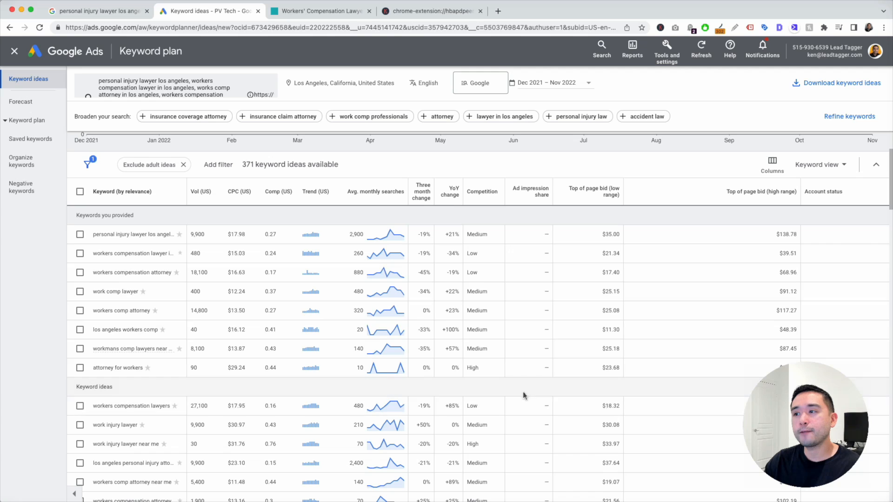
pyautogui.scroll(-1, 550, 393)
pyautogui.scroll(-3, 551, 394)
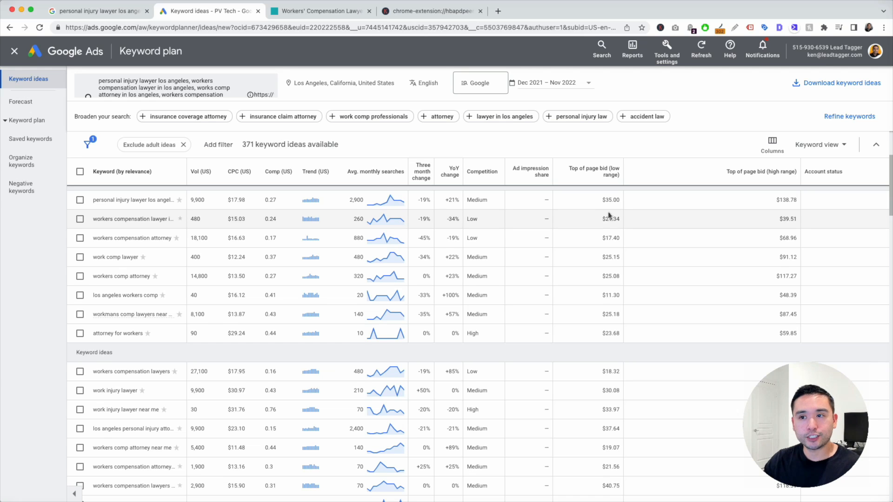
pyautogui.scroll(2, 606, 213)
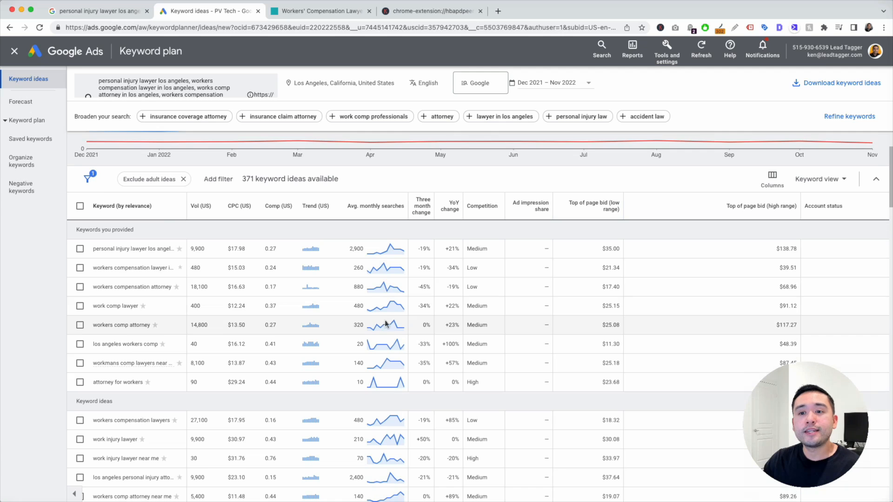
pyautogui.scroll(-2, 353, 325)
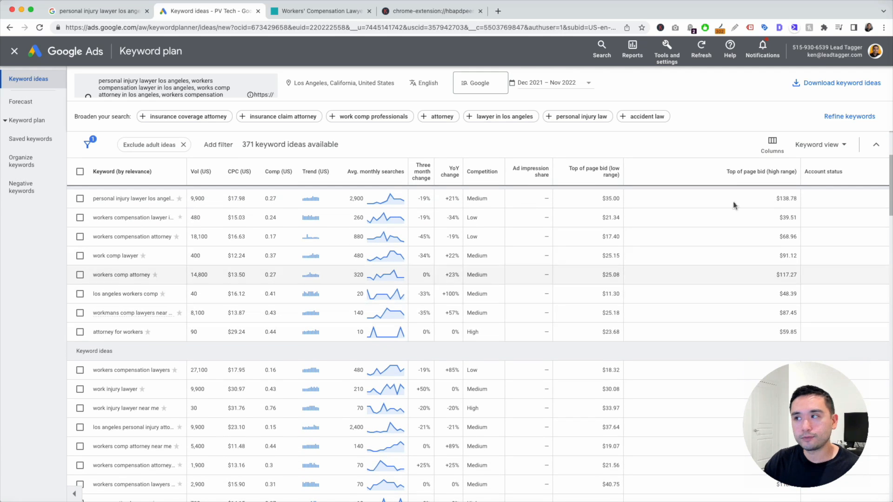
# - Download the keyword ideas as a CSV and open Keyword Stats 2022-12-22 in Excel
pyautogui.click(841, 87)
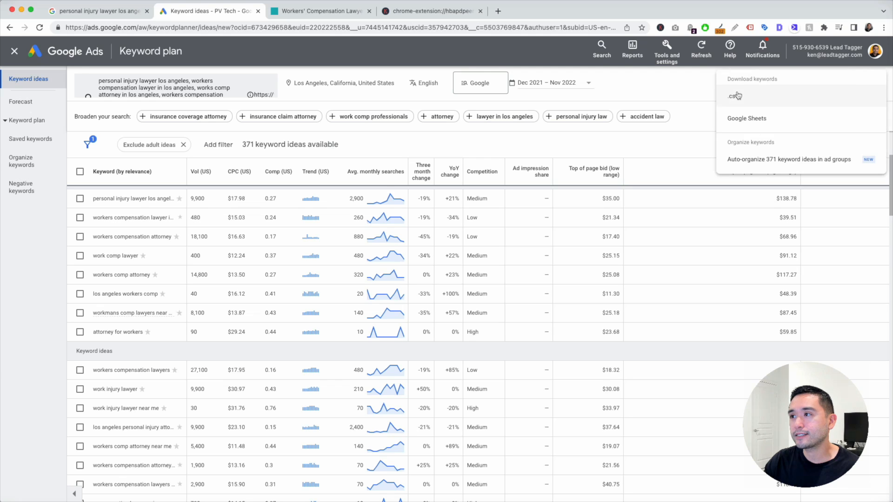
pyautogui.click(737, 98)
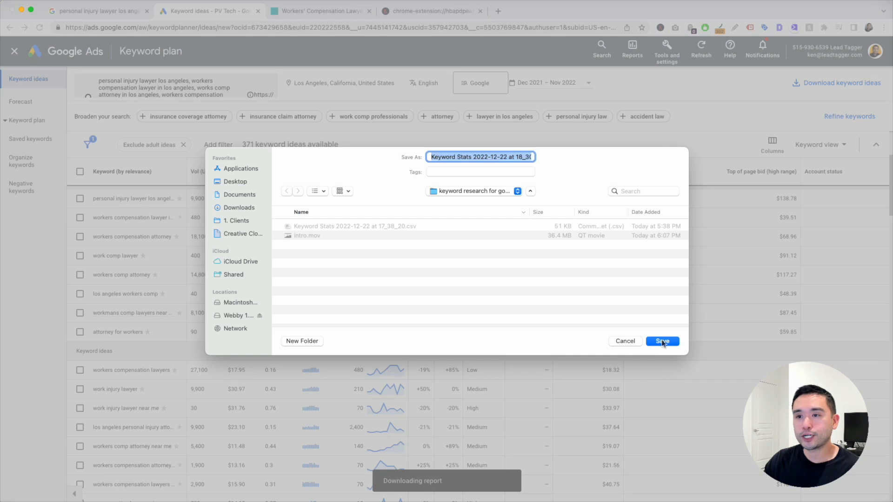
pyautogui.click(662, 339)
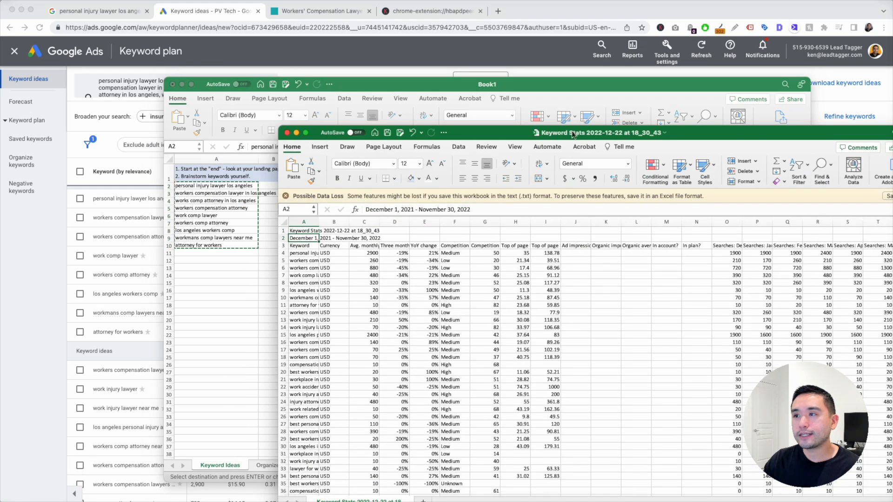
# - Widen column A so full keyword phrases show and review the exported keywords
pyautogui.moveTo(573, 134); pyautogui.dragTo(537, 67)
pyautogui.moveTo(286, 155); pyautogui.dragTo(400, 155)
pyautogui.click(368, 210)
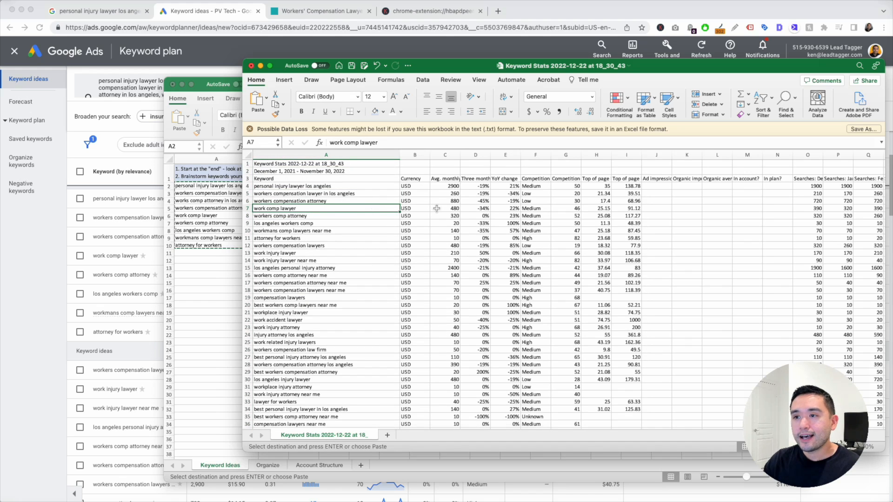
pyautogui.moveTo(662, 69); pyautogui.dragTo(638, 27)
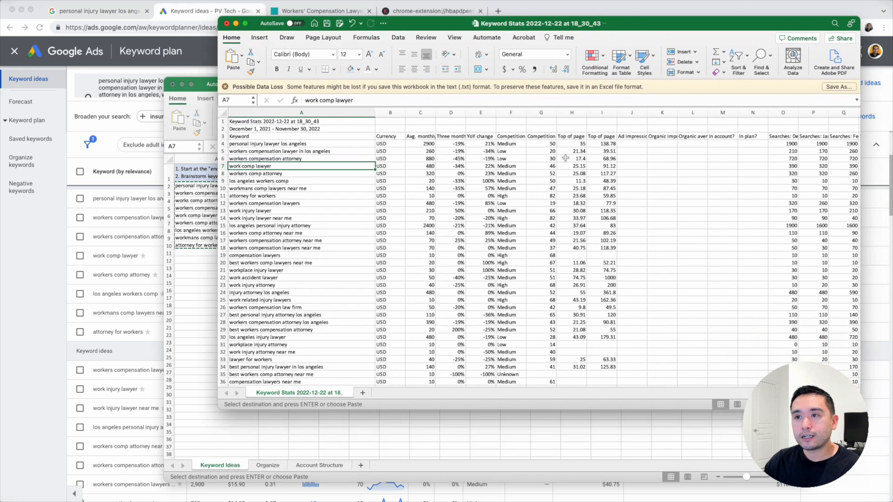
pyautogui.moveTo(319, 145); pyautogui.dragTo(326, 152)
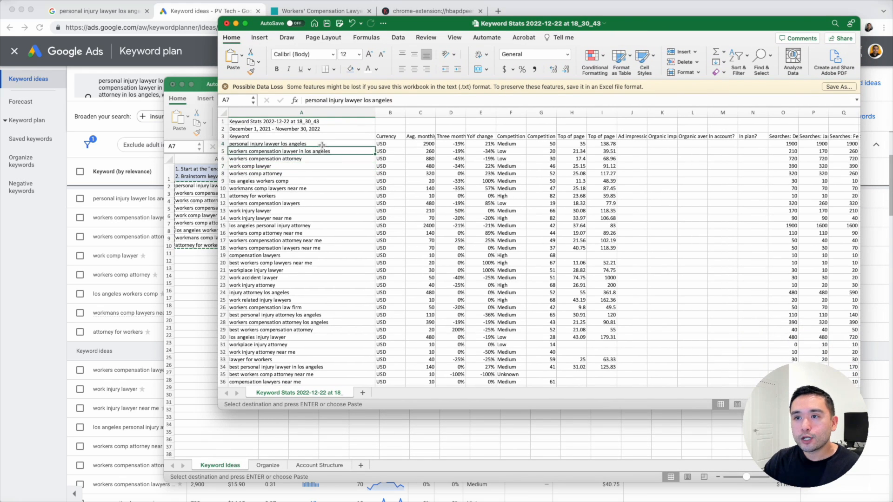
pyautogui.click(330, 173)
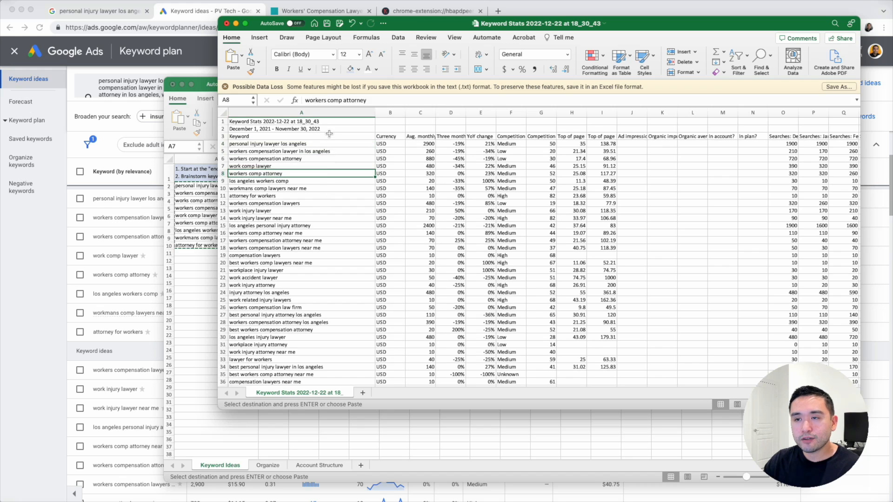
# - AutoFit columns C, H and I, then add ten exported keywords to Book1's A11:A20
pyautogui.moveTo(332, 142); pyautogui.dragTo(327, 300)
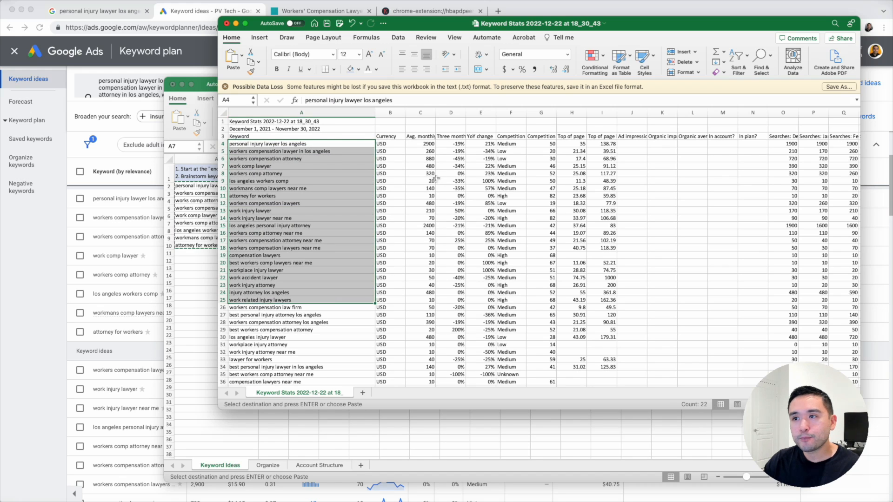
pyautogui.doubleClick(435, 112)
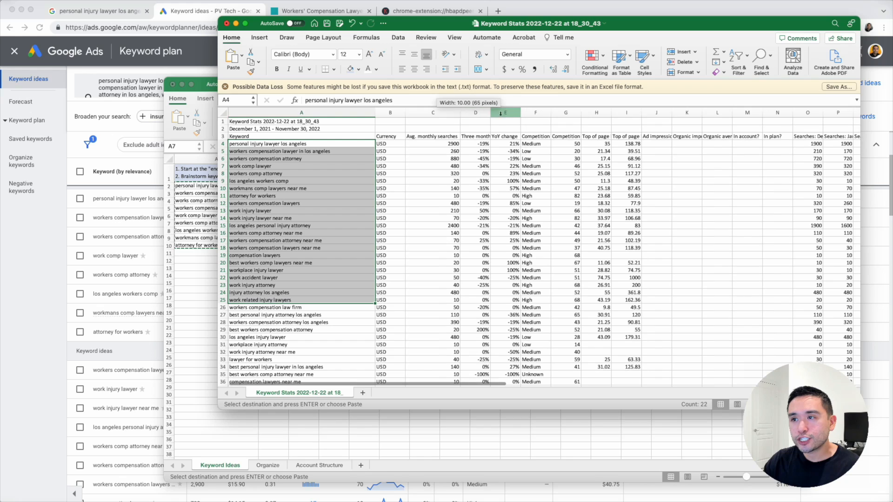
pyautogui.click(537, 116)
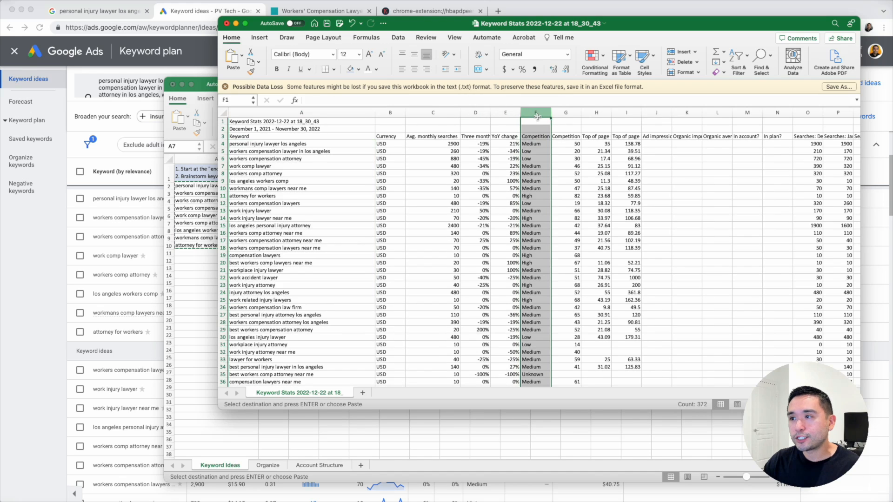
pyautogui.doubleClick(612, 113)
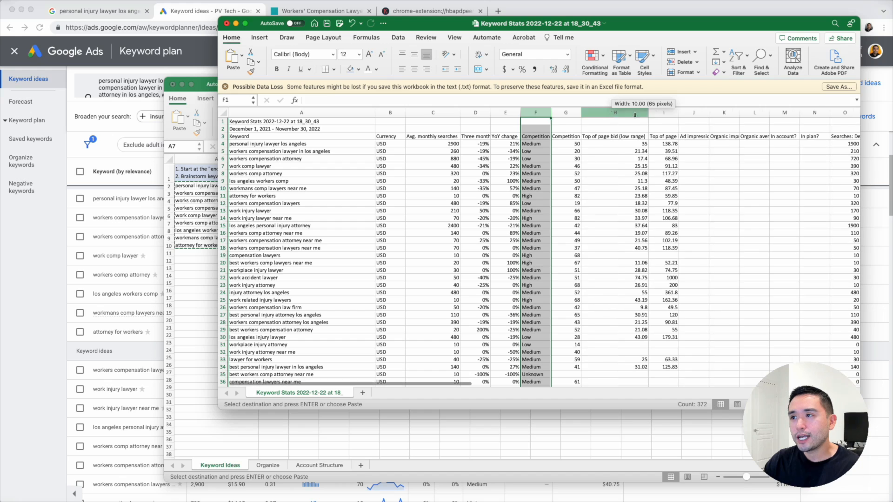
pyautogui.doubleClick(679, 113)
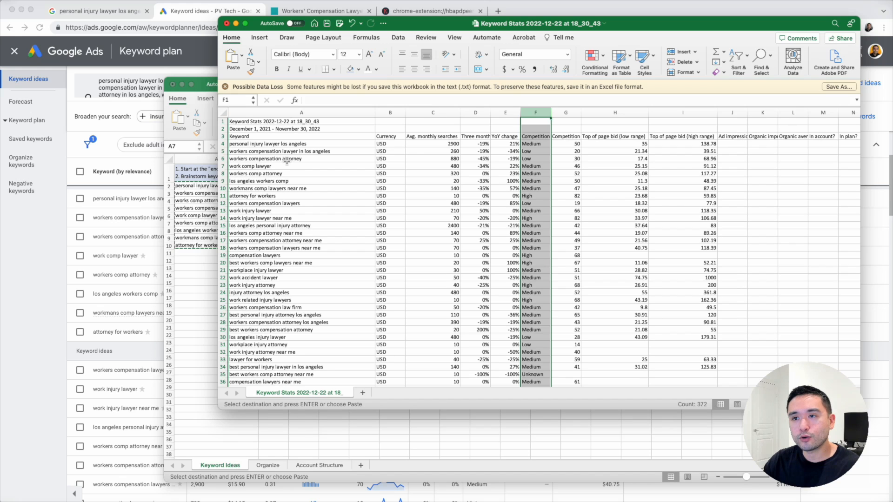
pyautogui.moveTo(288, 161); pyautogui.dragTo(313, 335)
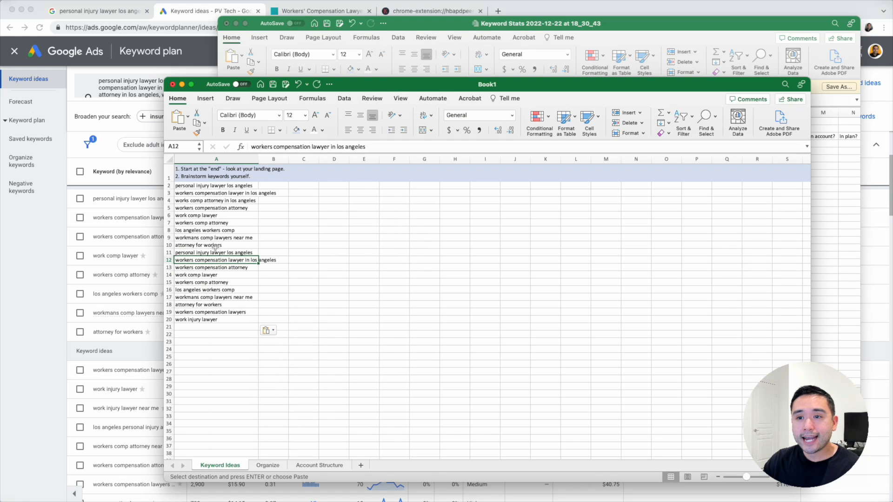
pyautogui.moveTo(214, 253); pyautogui.dragTo(218, 324)
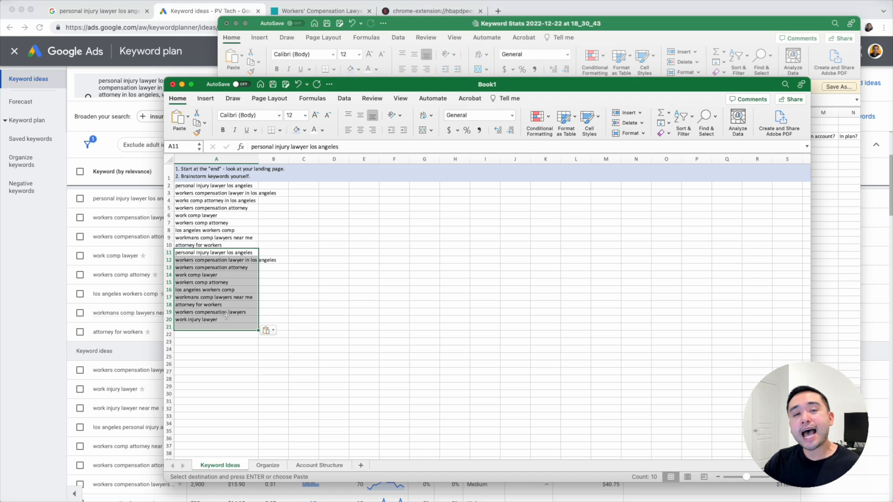
# - Compare the Keyword Ideas and Organize sheets, then widen column A on Keyword Ideas to show full keywords
pyautogui.click(266, 464)
pyautogui.click(240, 465)
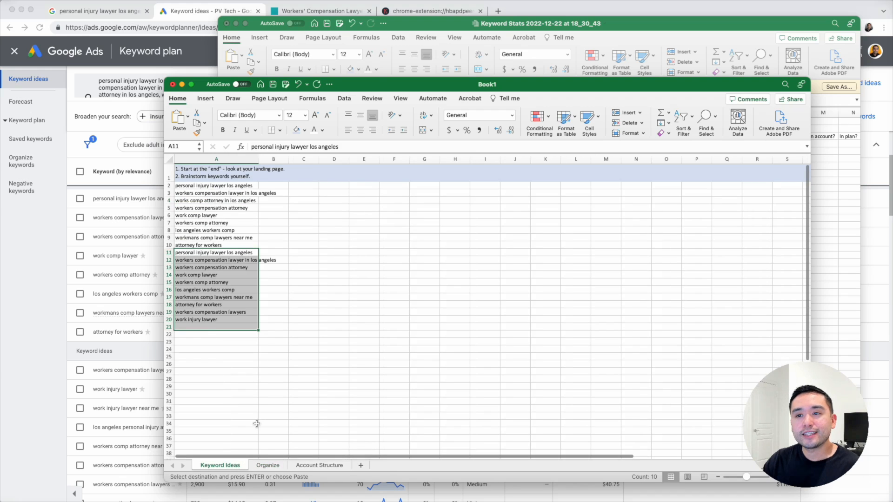
pyautogui.click(274, 467)
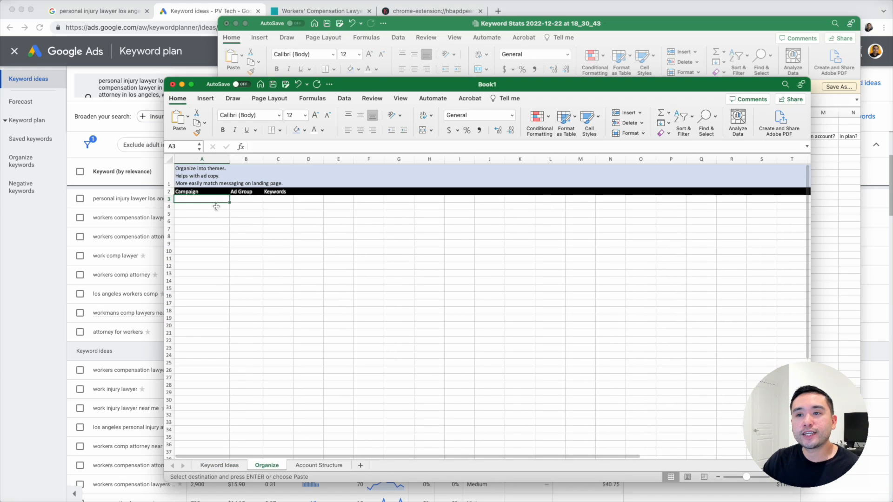
pyautogui.click(255, 223)
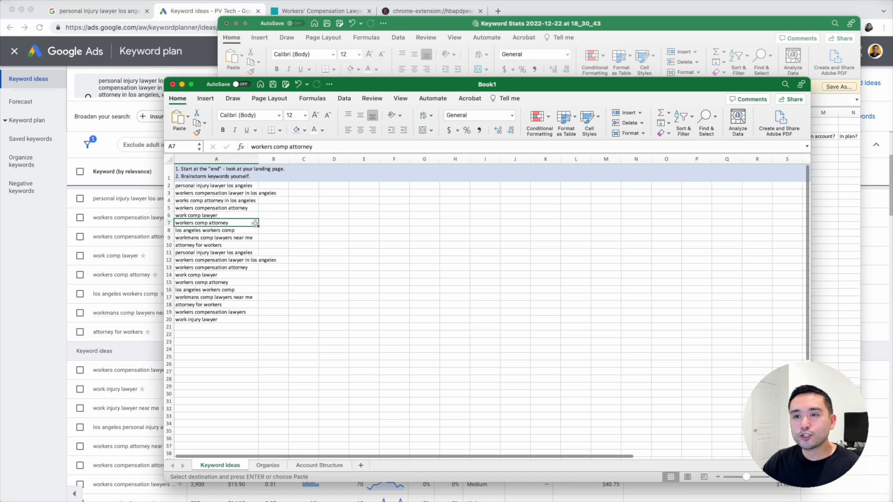
pyautogui.moveTo(259, 158); pyautogui.dragTo(307, 159)
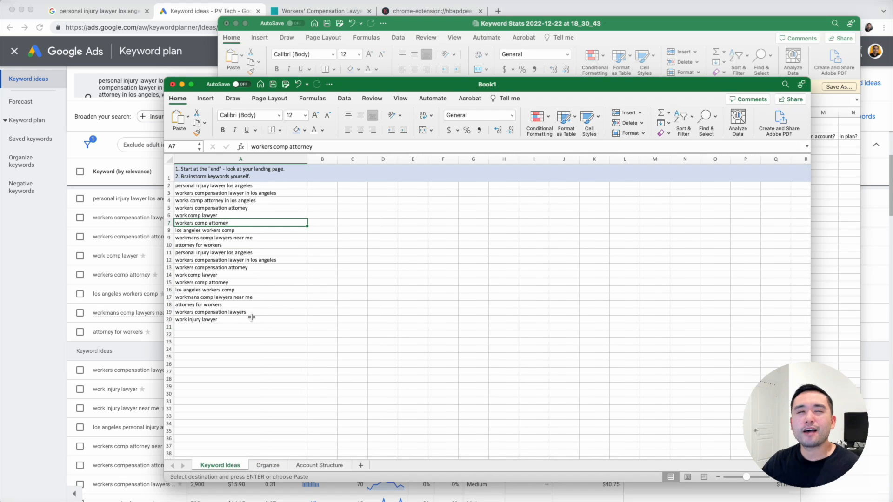
# - On Keyword Ideas, select keywords in rows 3–17, then rows 4–7, then the workers compensation lawyers keyword
pyautogui.moveTo(250, 193); pyautogui.dragTo(255, 297)
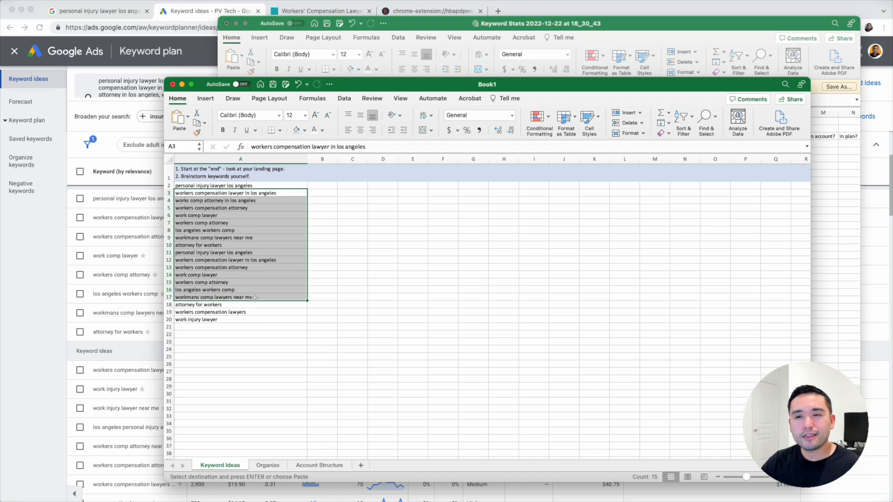
pyautogui.click(263, 261)
pyautogui.moveTo(199, 200); pyautogui.dragTo(214, 277)
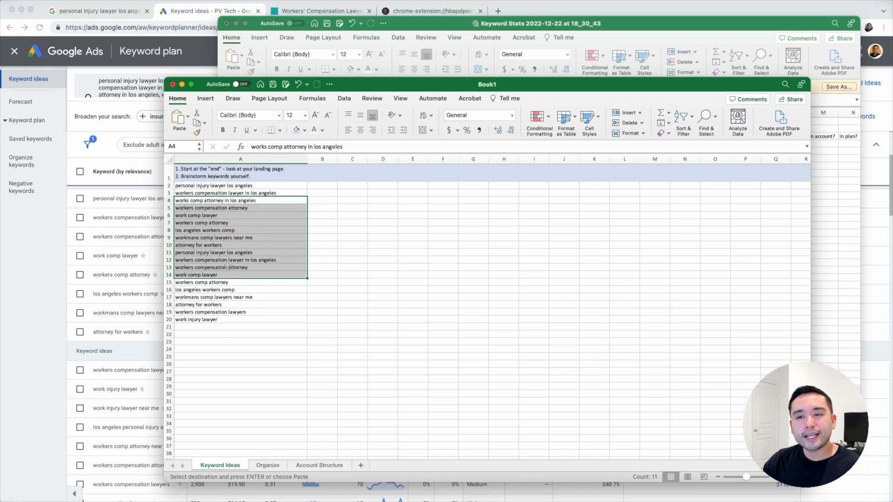
pyautogui.click(254, 309)
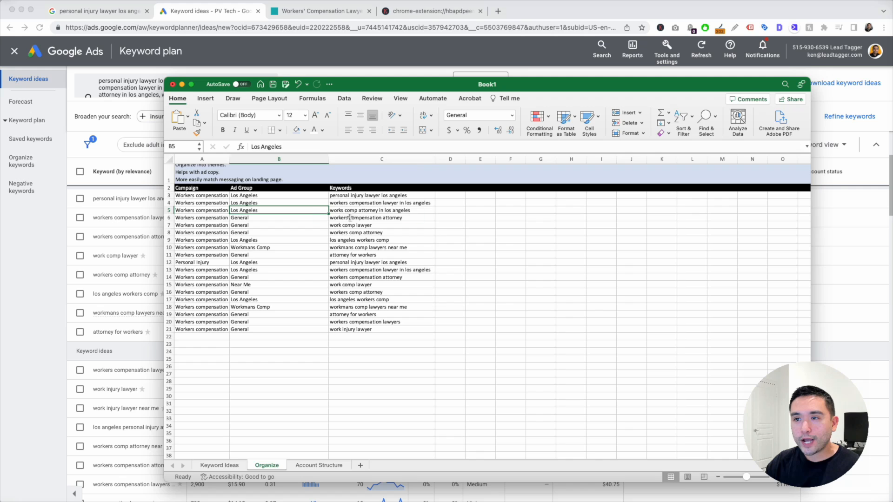
# - On Organize, select the keywords in rows 3–20, the Ad Group entries and the campaign cells in rows 4–22
pyautogui.click(350, 217)
pyautogui.moveTo(354, 196); pyautogui.dragTo(368, 322)
pyautogui.moveTo(252, 198); pyautogui.dragTo(254, 353)
pyautogui.moveTo(200, 203); pyautogui.dragTo(202, 333)
pyautogui.click(198, 232)
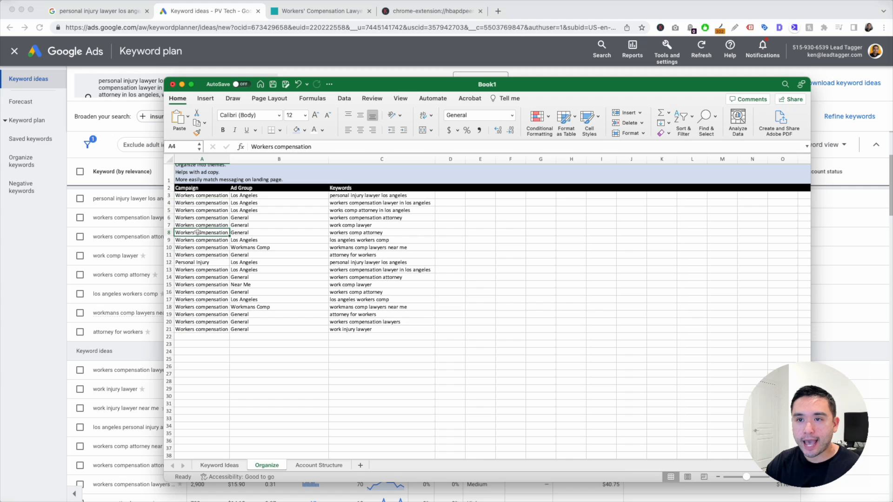
pyautogui.moveTo(205, 199); pyautogui.dragTo(211, 248)
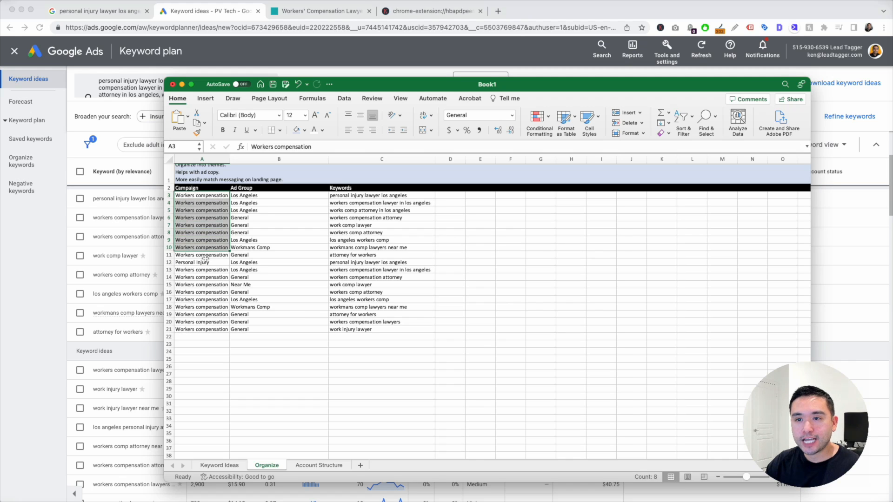
pyautogui.click(274, 197)
pyautogui.moveTo(278, 225); pyautogui.dragTo(283, 234)
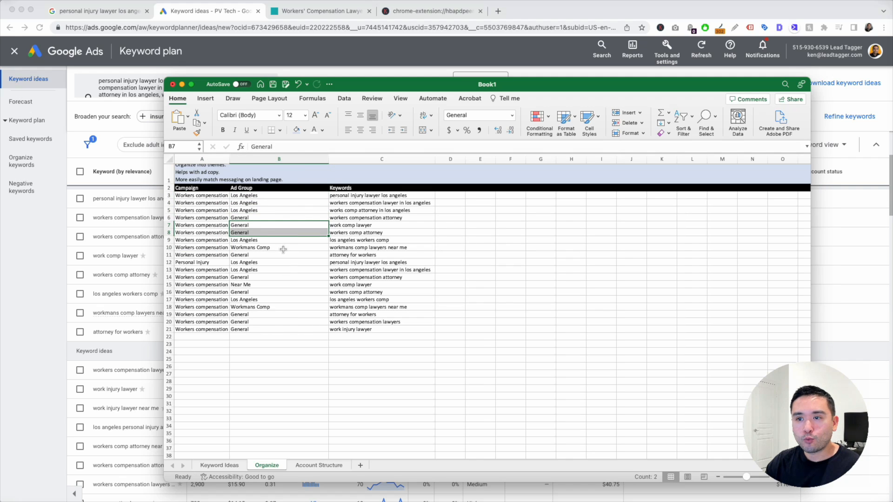
pyautogui.click(281, 248)
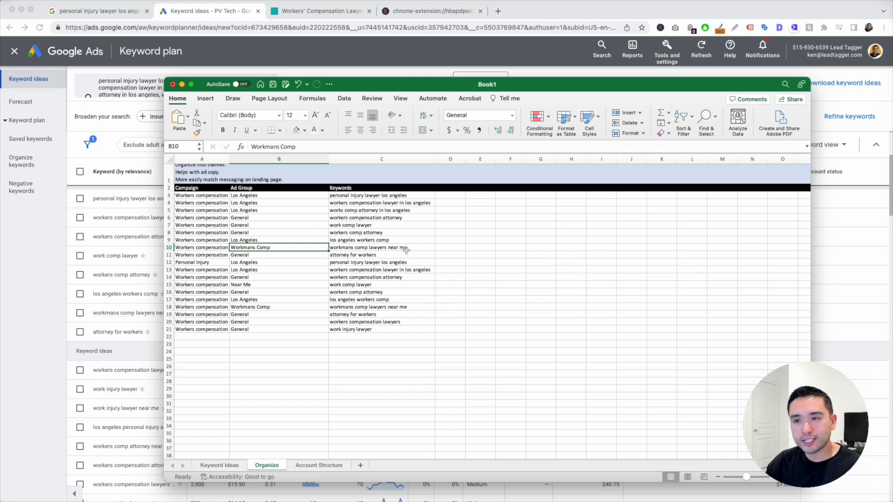
pyautogui.click(276, 283)
pyautogui.click(284, 267)
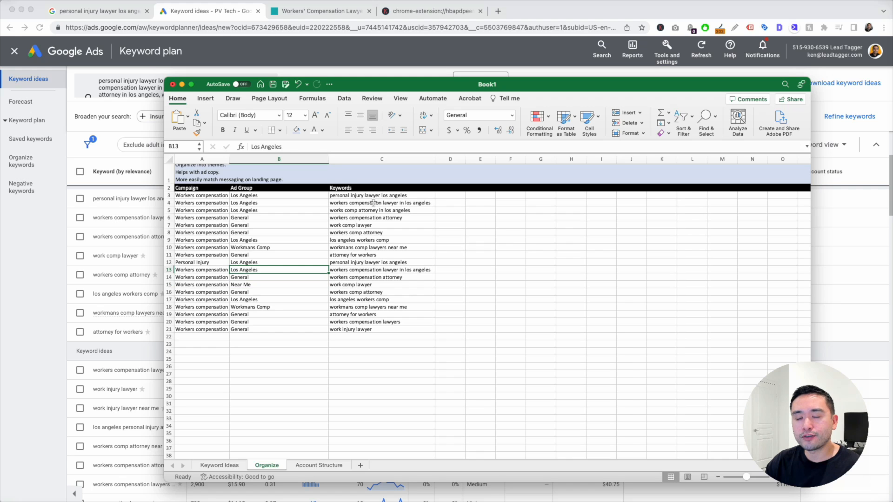
pyautogui.scroll(1, 384, 211)
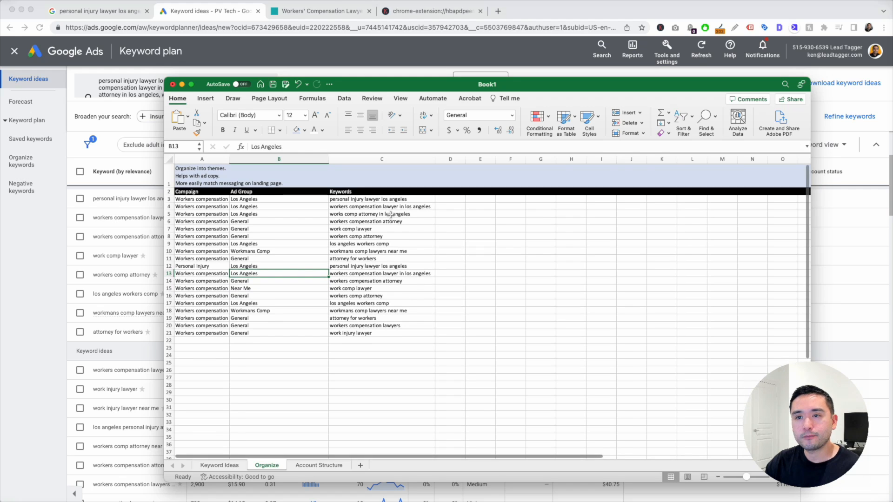
pyautogui.click(376, 206)
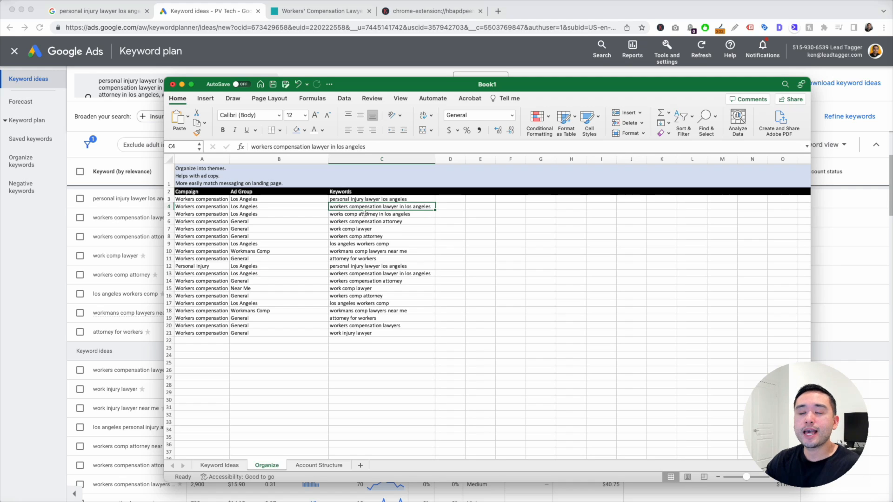
pyautogui.click(442, 201)
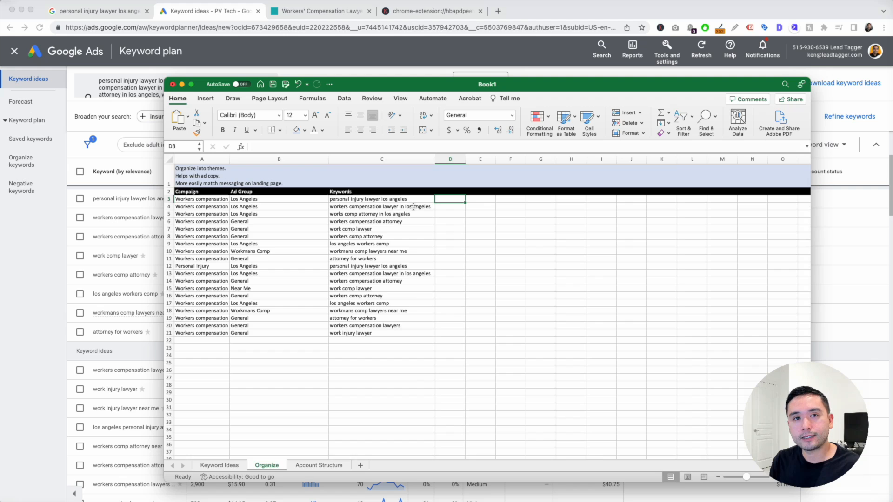
# - View the Account Structure diagram, check the Organize ad groups in rows 3–12, and return to it
pyautogui.click(316, 465)
pyautogui.click(344, 406)
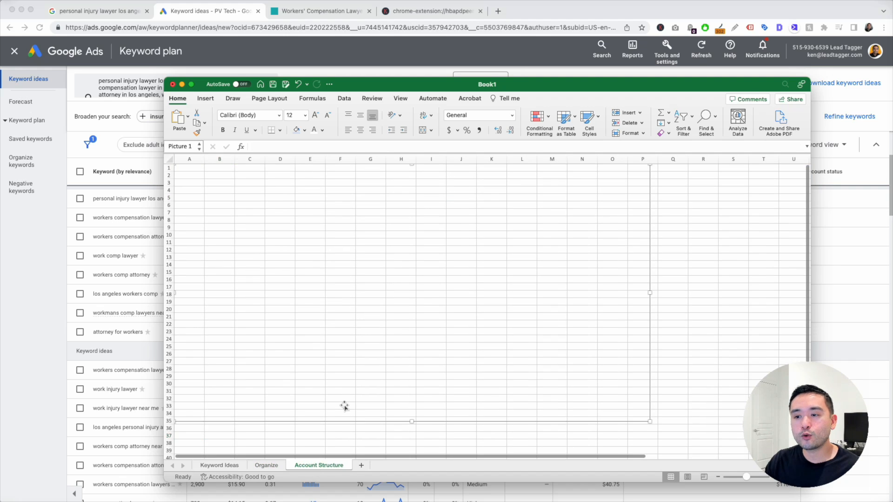
pyautogui.click(703, 264)
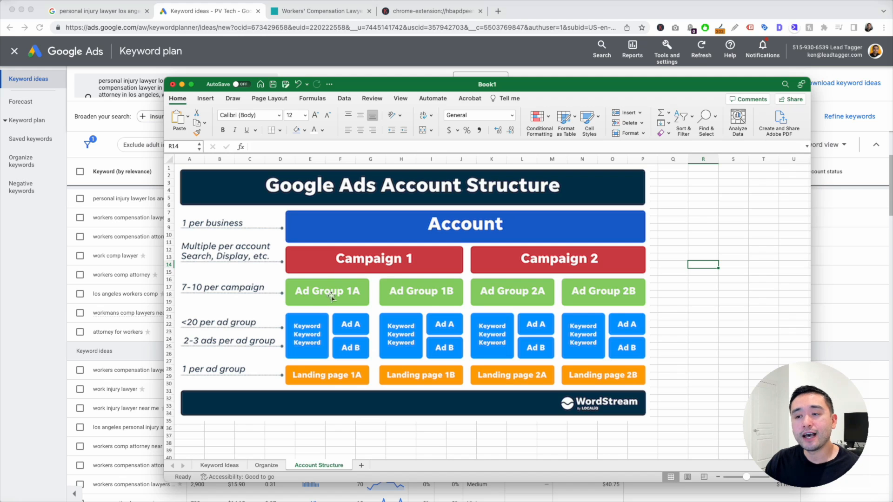
pyautogui.click(274, 466)
pyautogui.moveTo(258, 199); pyautogui.dragTo(260, 266)
pyautogui.click(320, 465)
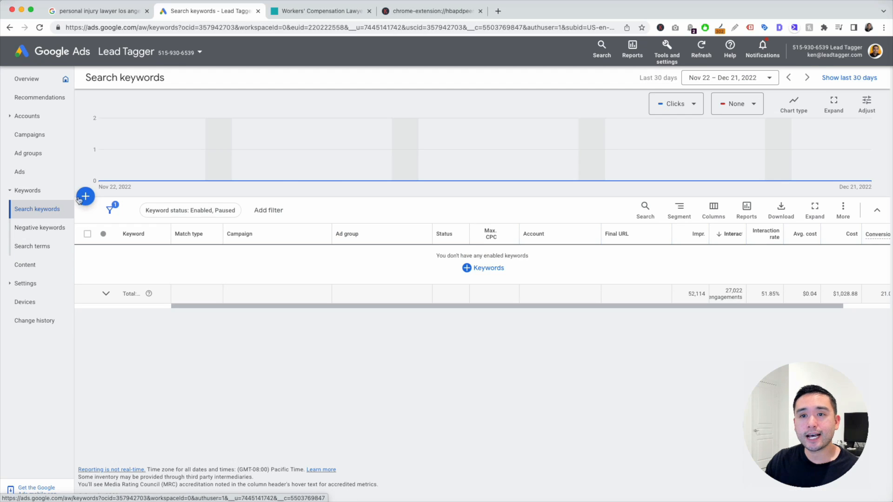
# - In the browser, dismiss the Select an ad group picker and return to the first tab
pyautogui.click(81, 197)
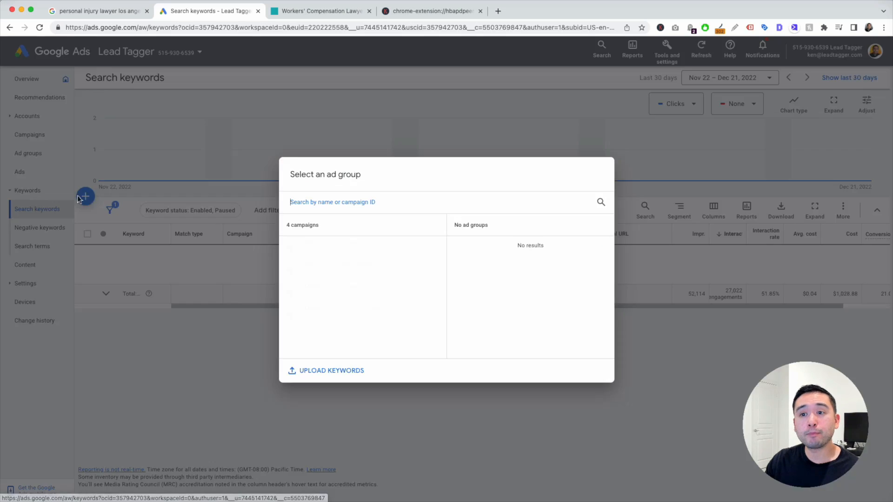
pyautogui.click(464, 137)
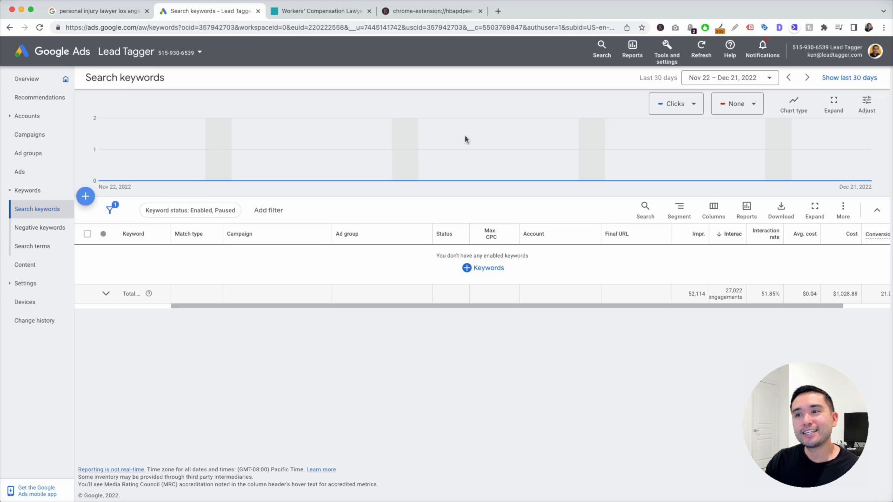
pyautogui.click(93, 13)
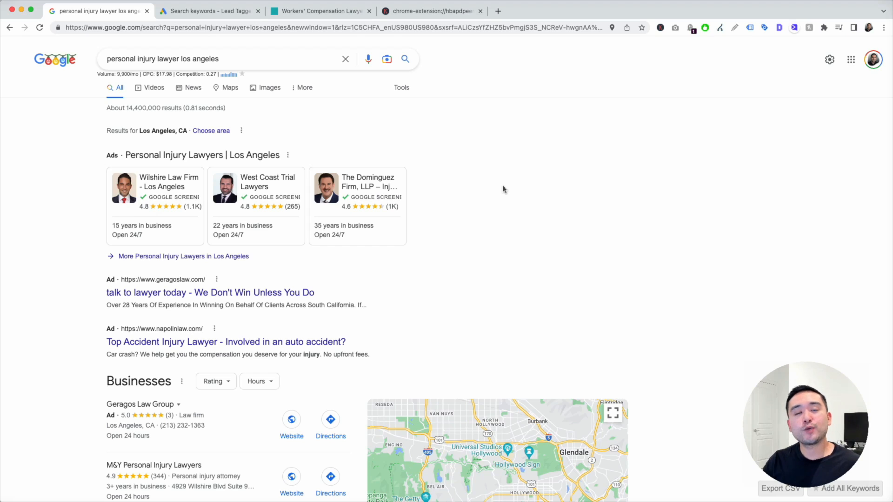